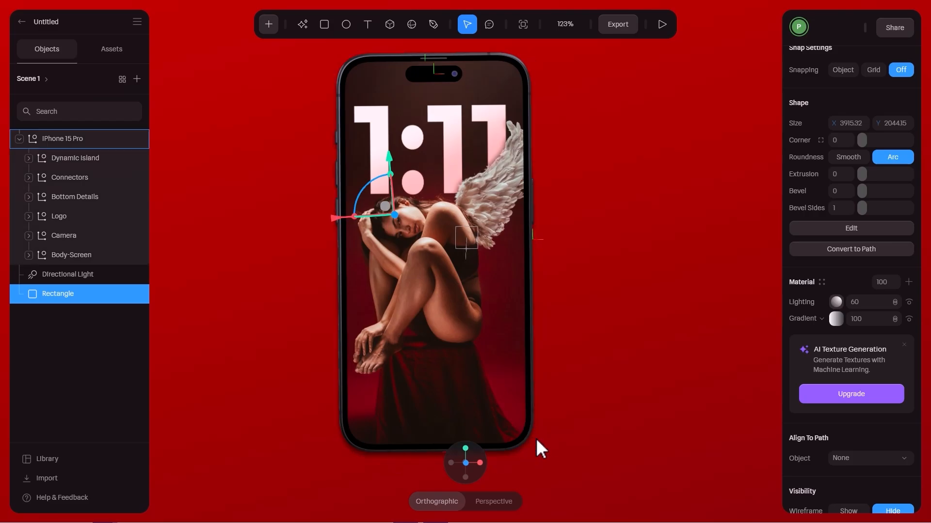
pyautogui.moveTo(536, 444)
pyautogui.click(530, 461)
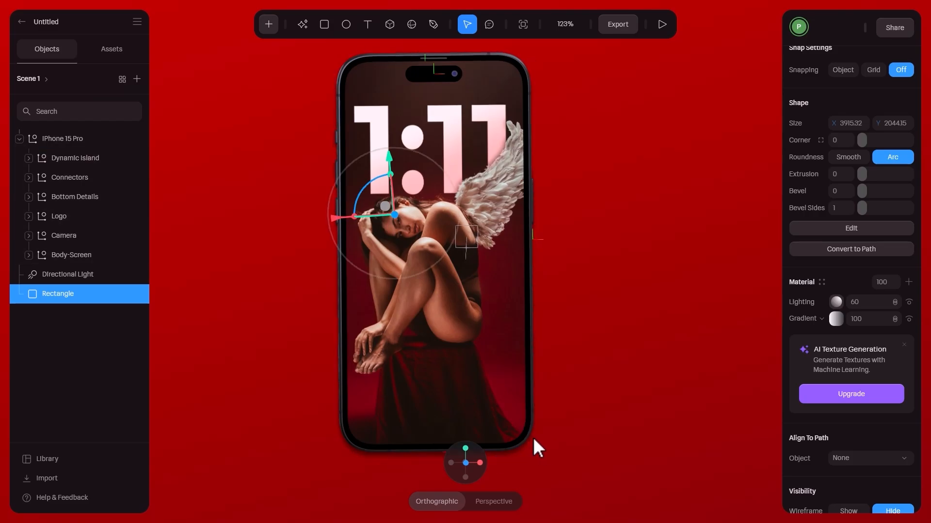
pyautogui.moveTo(576, 421); pyautogui.dragTo(526, 428, button='right')
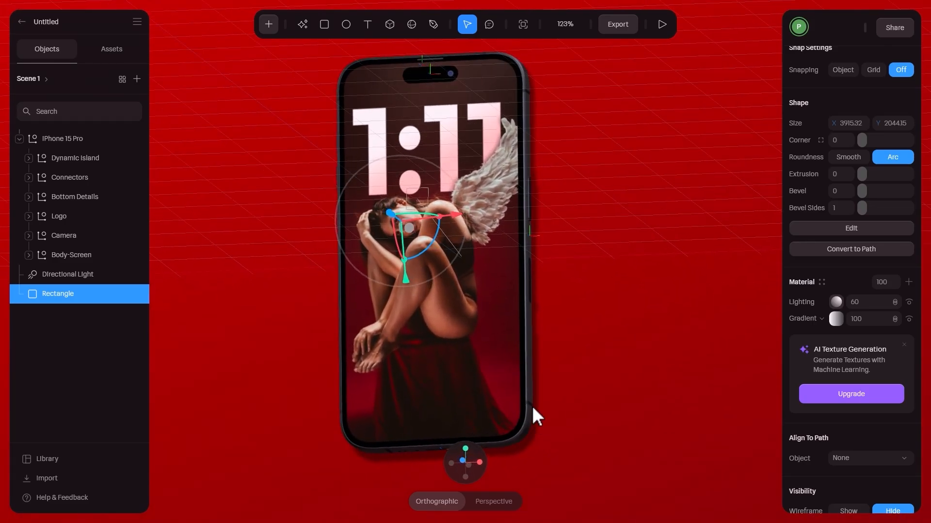
pyautogui.click(662, 25)
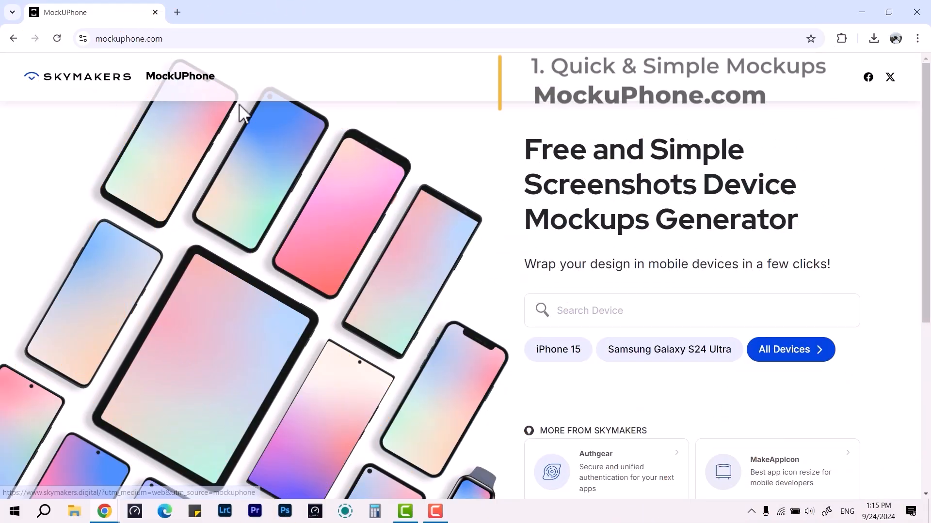
# Step: Switch to the MockUPhone website and show all available devices
pyautogui.click(106, 40)
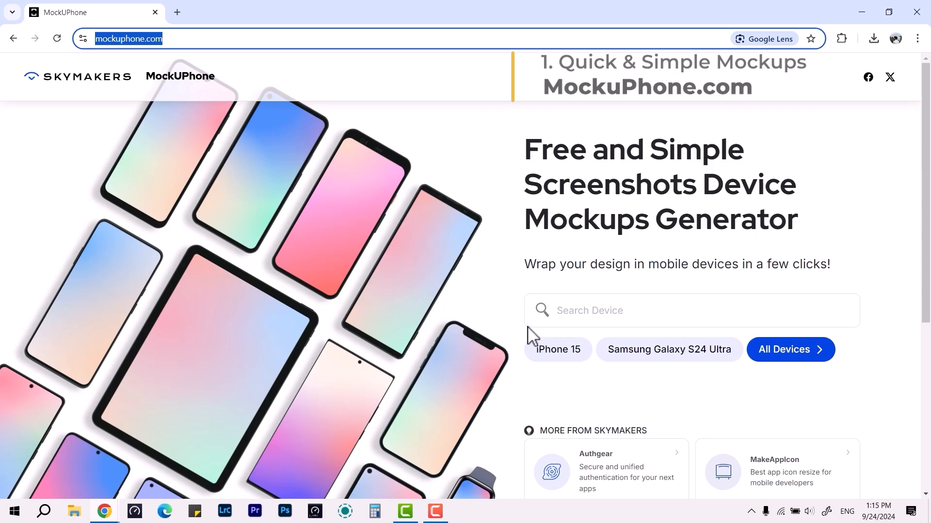
pyautogui.click(774, 356)
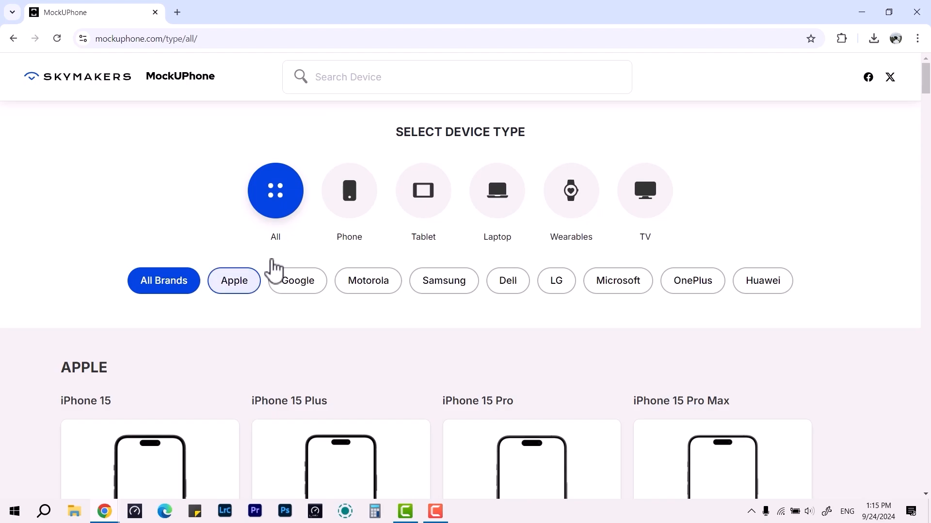
# Step: Browse the device lists of the brands Apple, Google, Motorola and Samsung
pyautogui.click(240, 285)
pyautogui.click(321, 286)
pyautogui.click(394, 291)
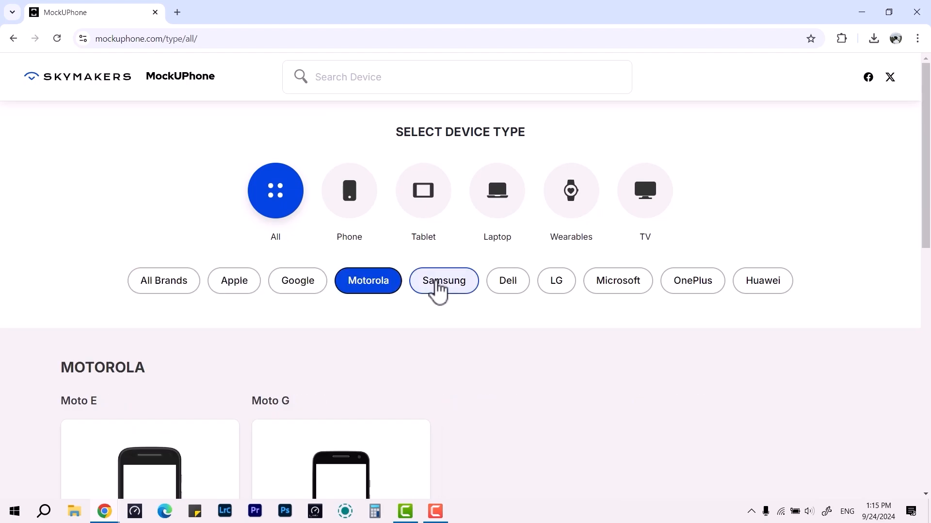
pyautogui.click(435, 290)
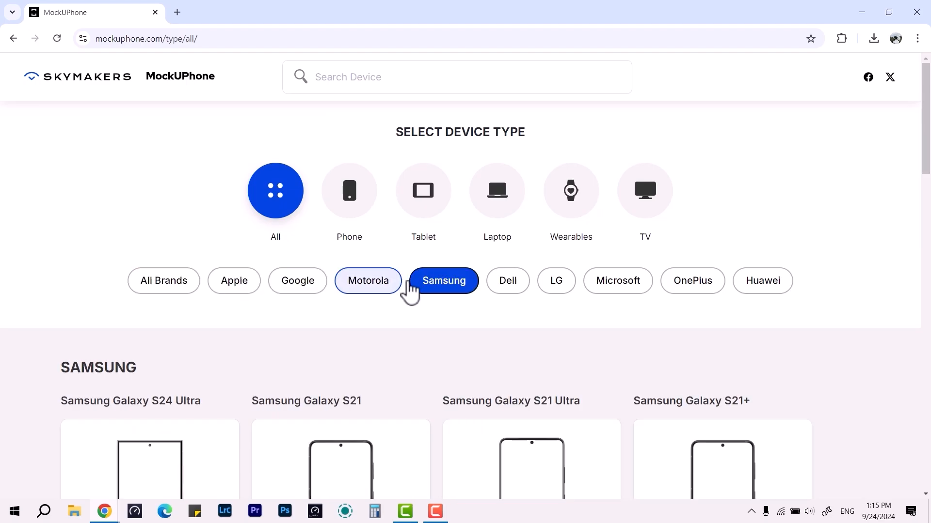
# Step: Filter the device list to Apple and choose the iPhone 15 mockup
pyautogui.click(254, 292)
pyautogui.scroll(-2, 254, 292)
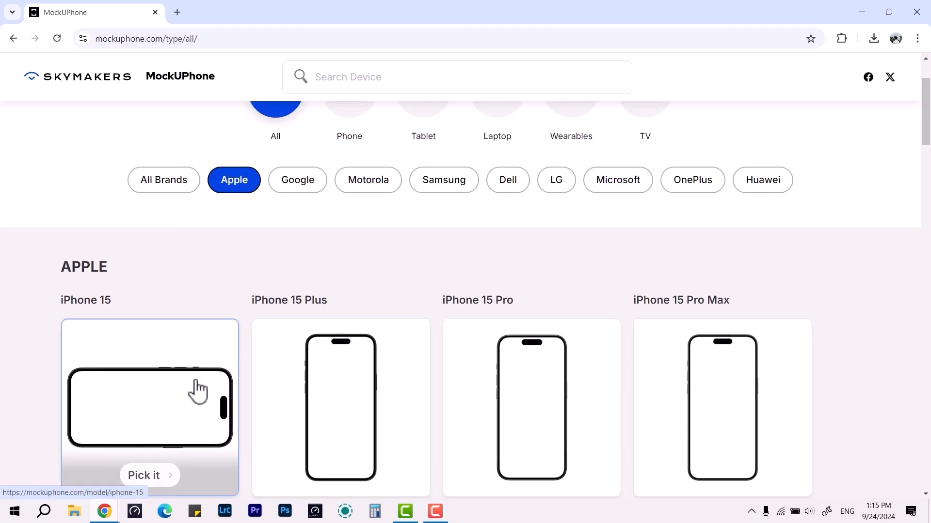
pyautogui.click(197, 390)
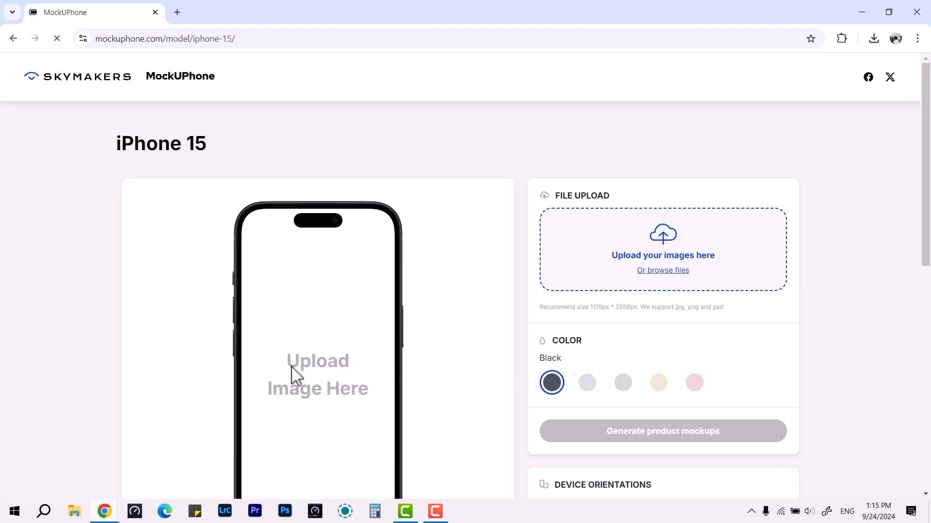
# Step: Upload the image IMG_2526 copy.jpg from the Desktop as the iPhone 15 screen content
pyautogui.click(653, 247)
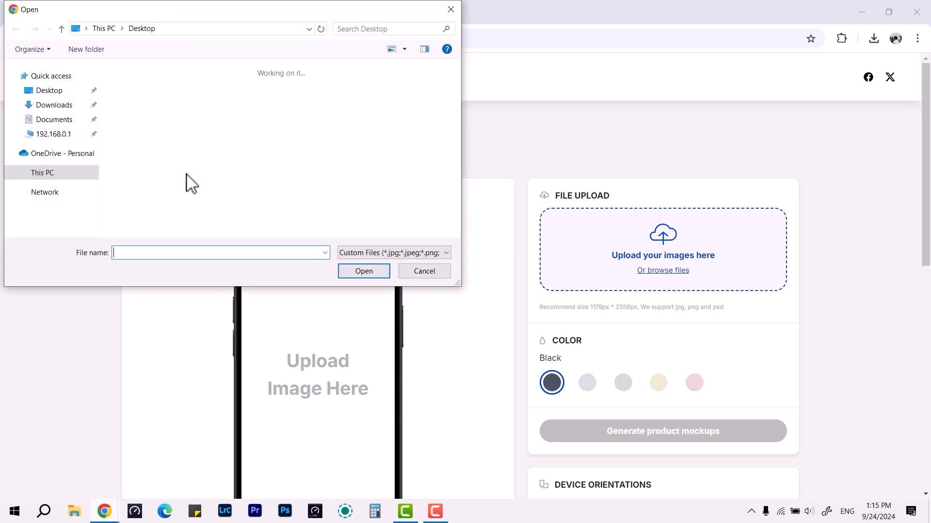
pyautogui.scroll(-5, 183, 179)
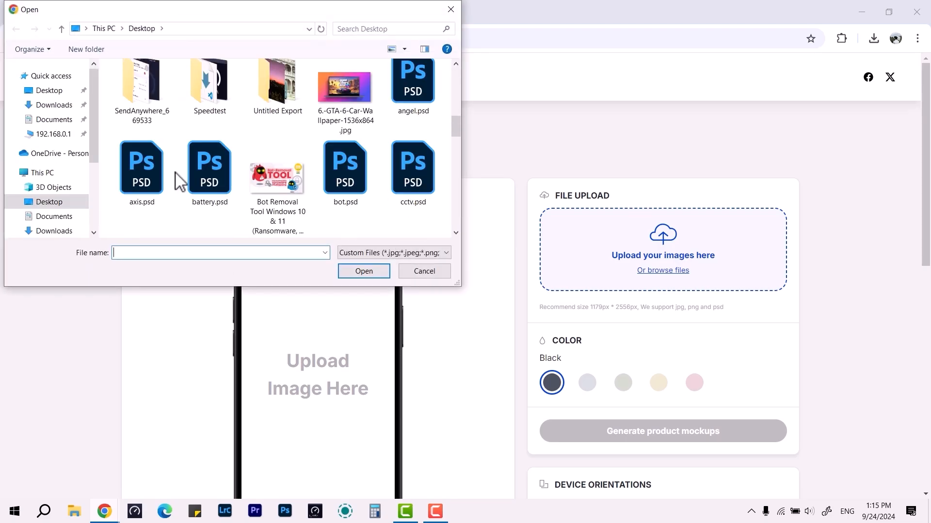
pyautogui.scroll(-2, 175, 172)
pyautogui.scroll(-2, 175, 172)
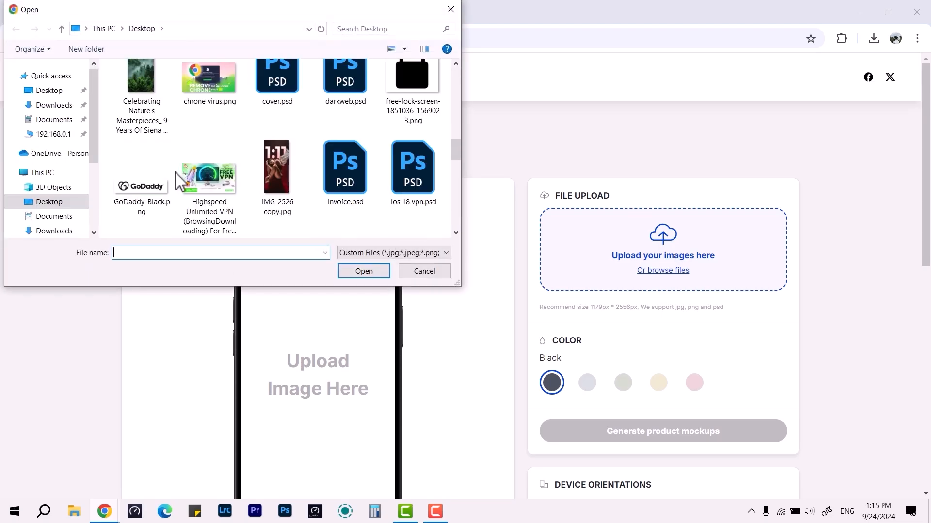
pyautogui.doubleClick(274, 202)
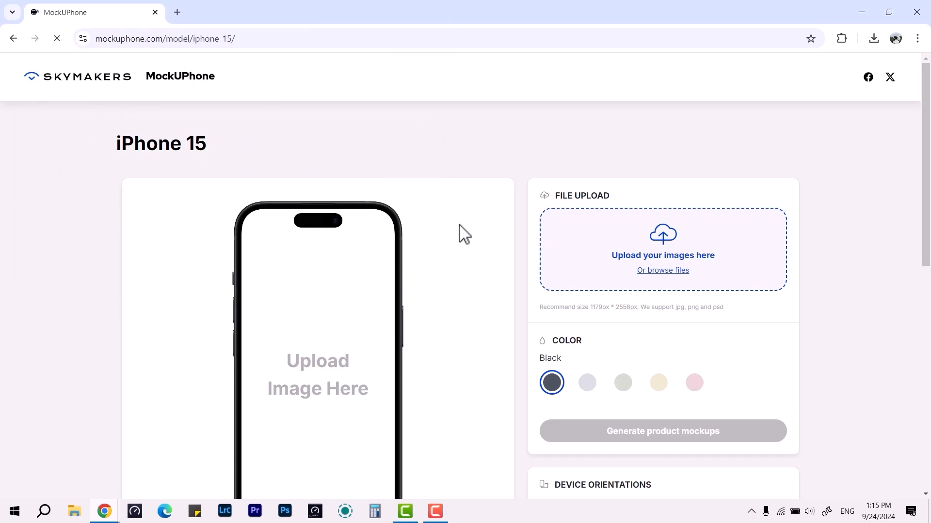
# Step: Try the Blue, Green, Yellow and Pink frame colours on the iPhone 15 and return it to Black
pyautogui.scroll(-2, 462, 234)
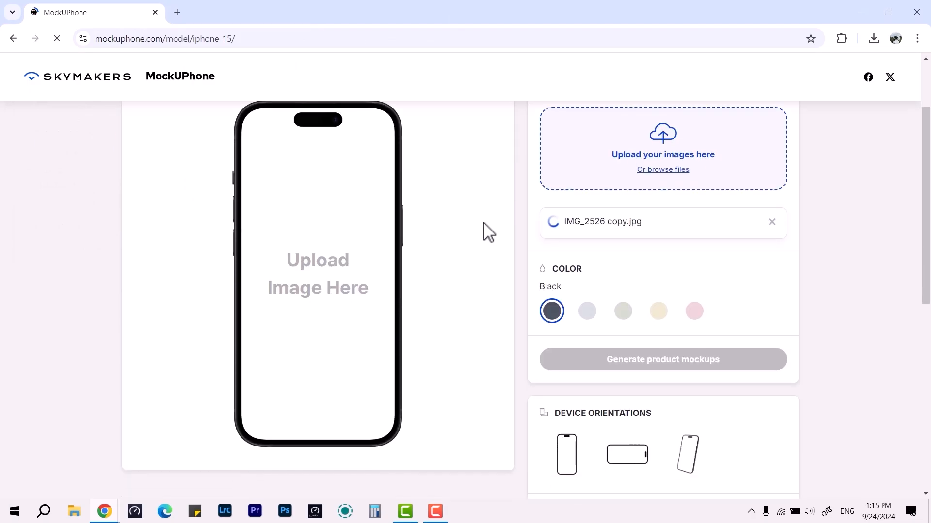
pyautogui.scroll(2, 483, 223)
pyautogui.scroll(-2, 482, 223)
pyautogui.moveTo(928, 188); pyautogui.dragTo(929, 171)
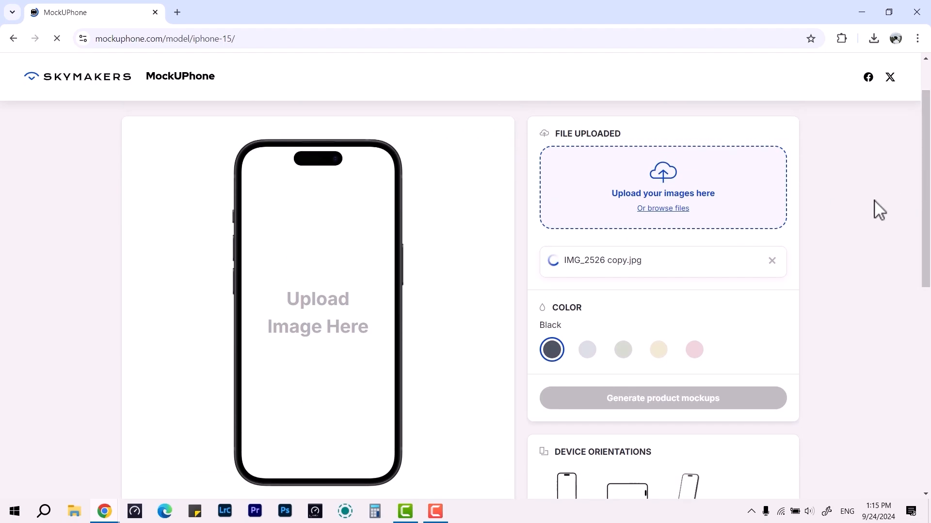
pyautogui.click(588, 350)
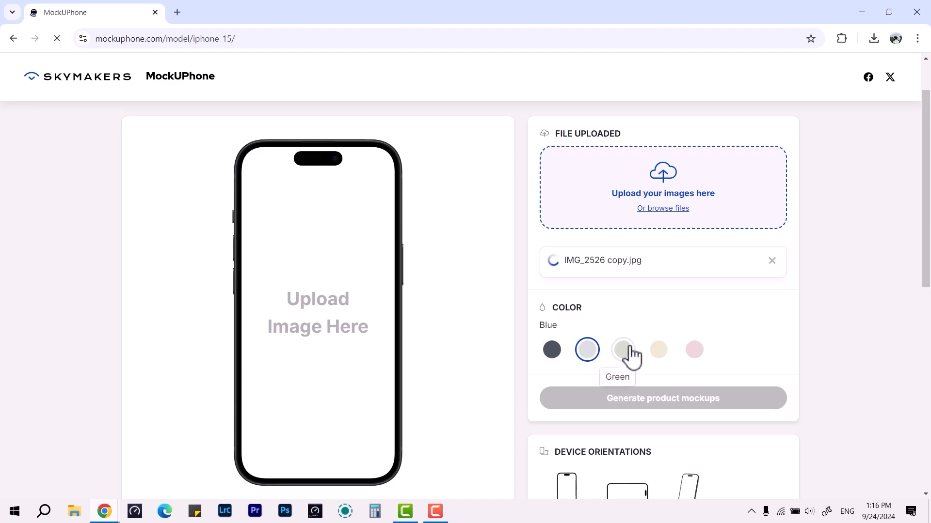
pyautogui.click(625, 350)
pyautogui.click(658, 351)
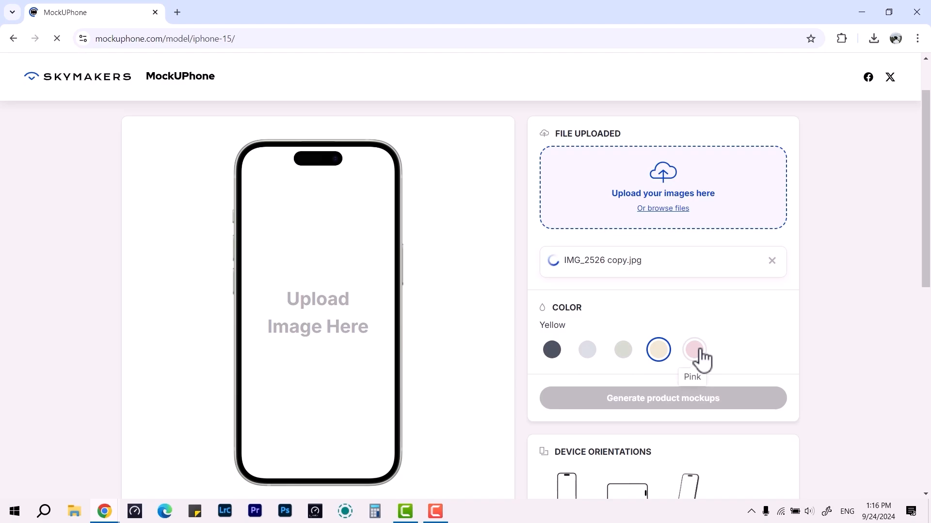
pyautogui.click(695, 350)
pyautogui.click(552, 350)
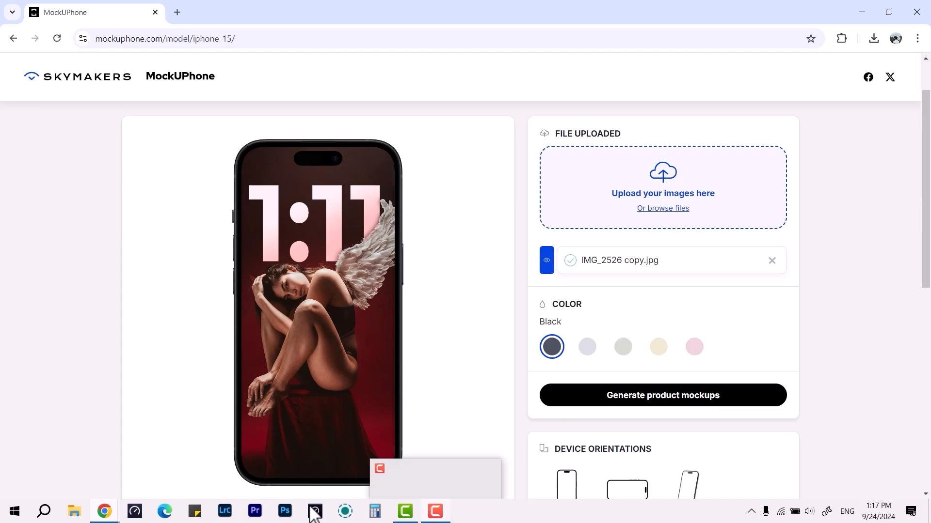
# Step: Generate the product mockups for the black iPhone 15 and download them again from the completion page
pyautogui.click(636, 402)
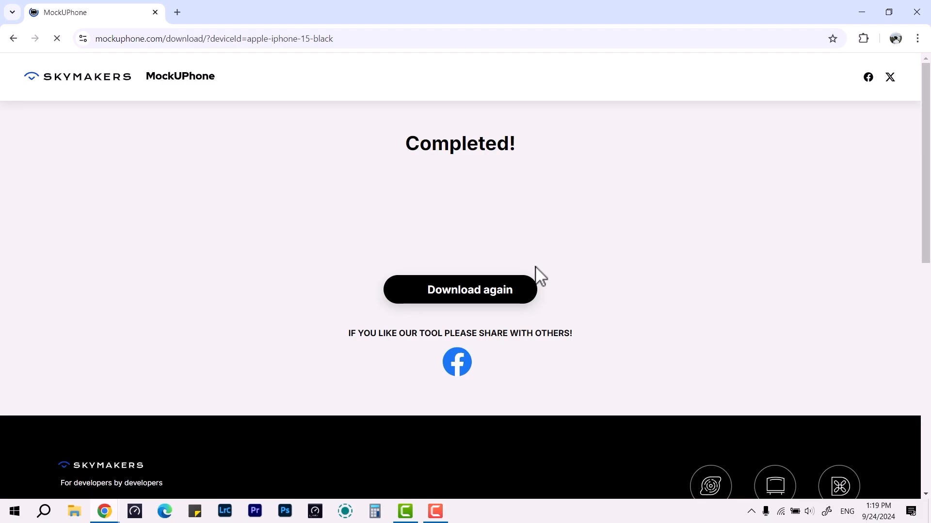
pyautogui.scroll(-4, 536, 275)
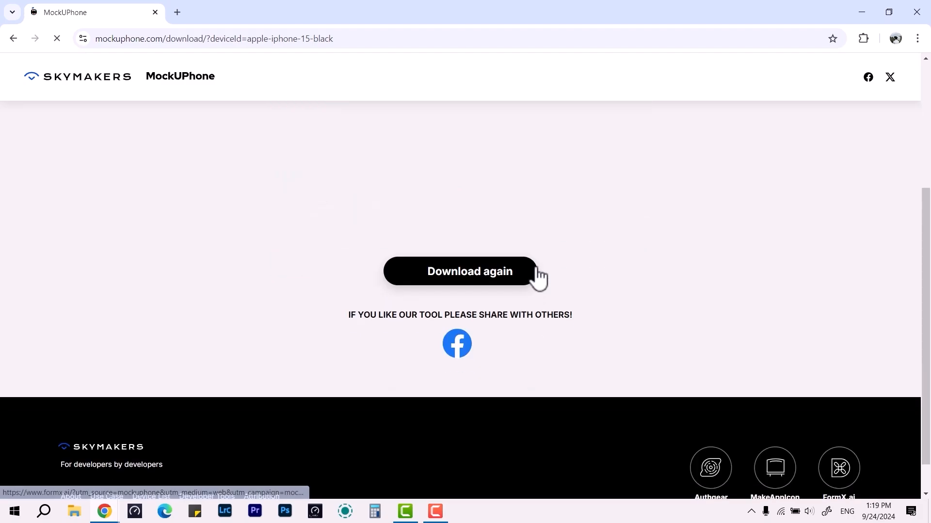
pyautogui.click(506, 284)
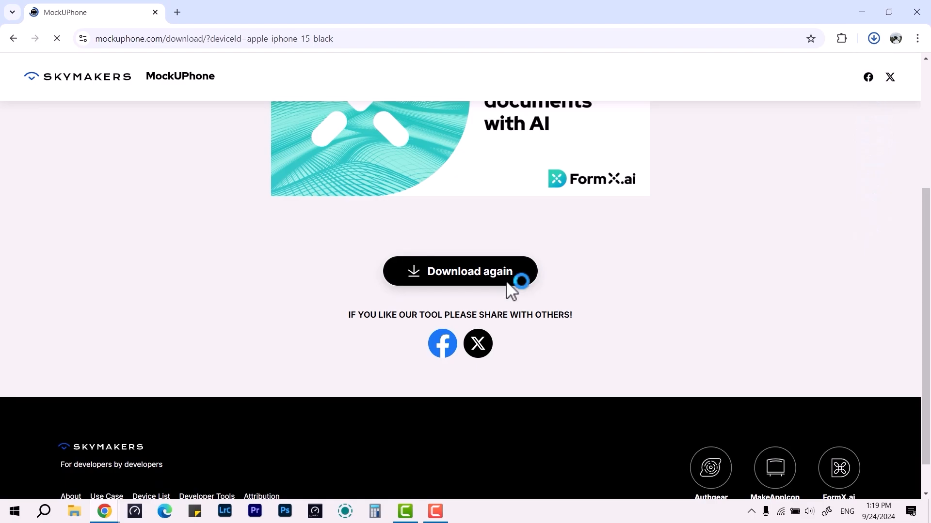
# Step: Open the downloaded archive apple-iphone-15-black-mockup (1).zip from the Downloads folder
pyautogui.click(874, 39)
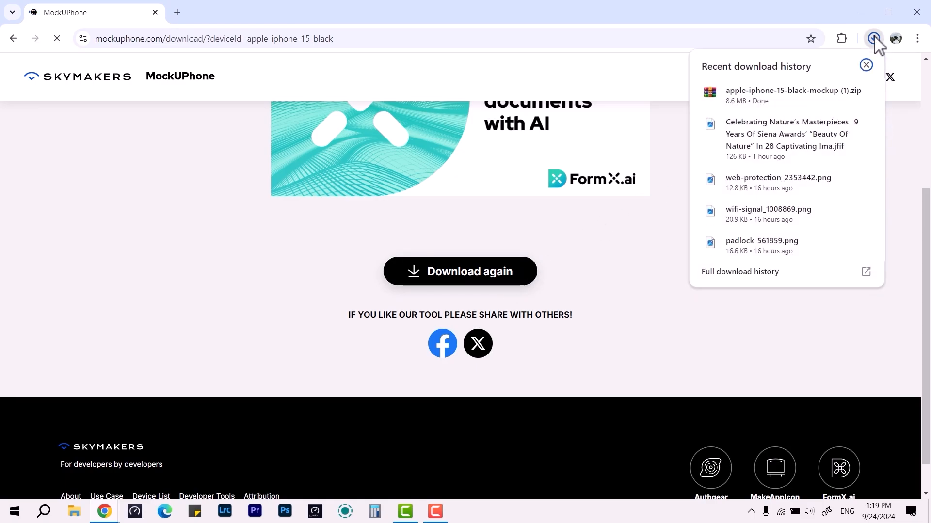
pyautogui.click(841, 92)
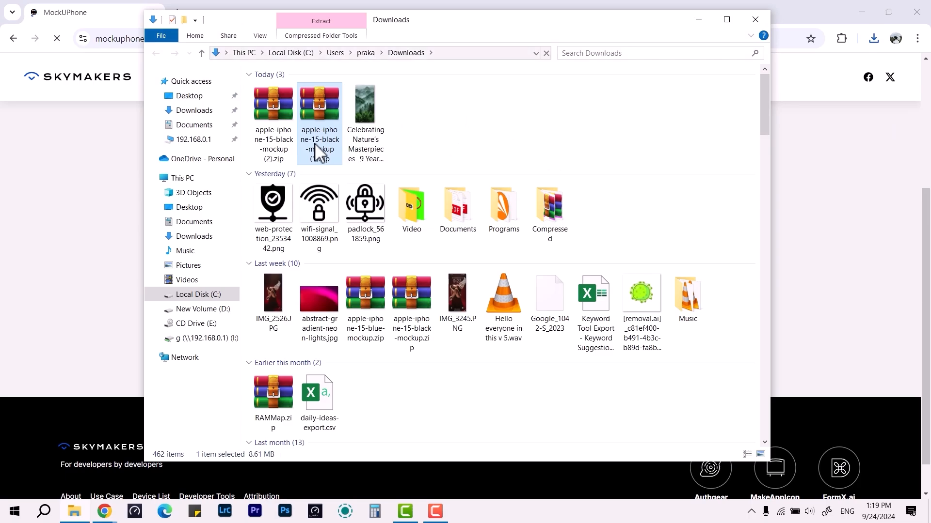
pyautogui.doubleClick(319, 146)
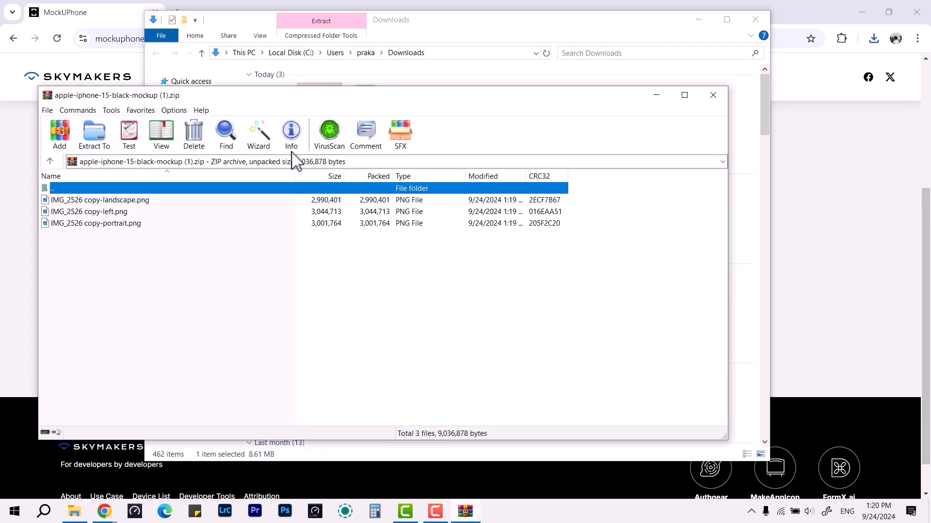
# Step: View the landscape, portrait and left-angled mockup PNG images inside the archive one after another
pyautogui.doubleClick(158, 202)
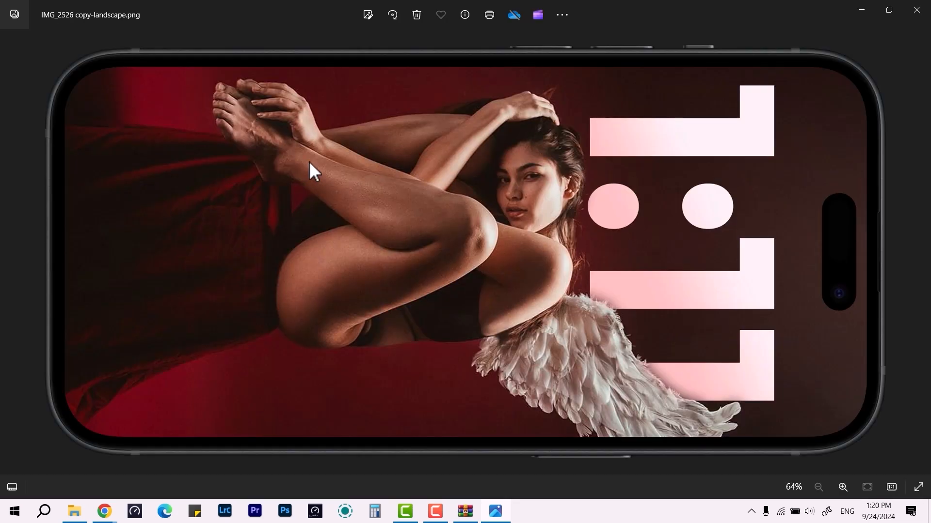
pyautogui.click(916, 10)
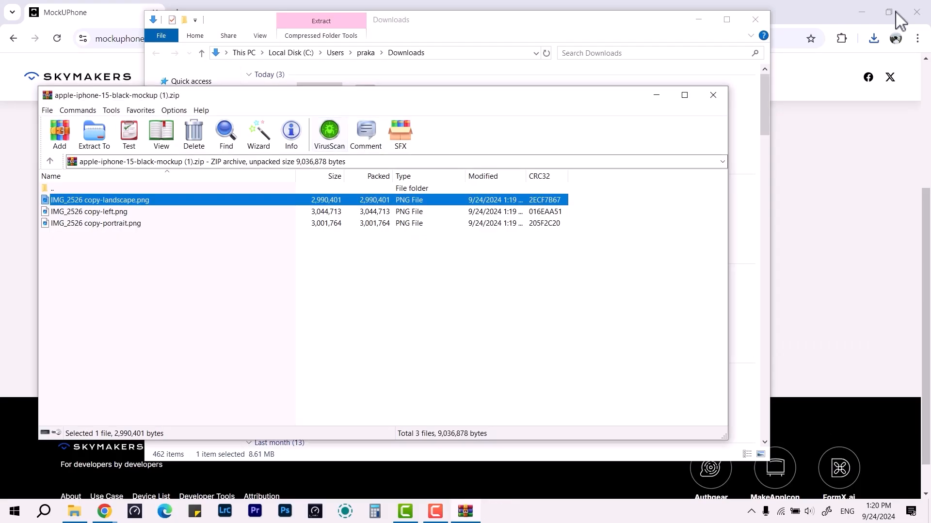
pyautogui.doubleClick(202, 223)
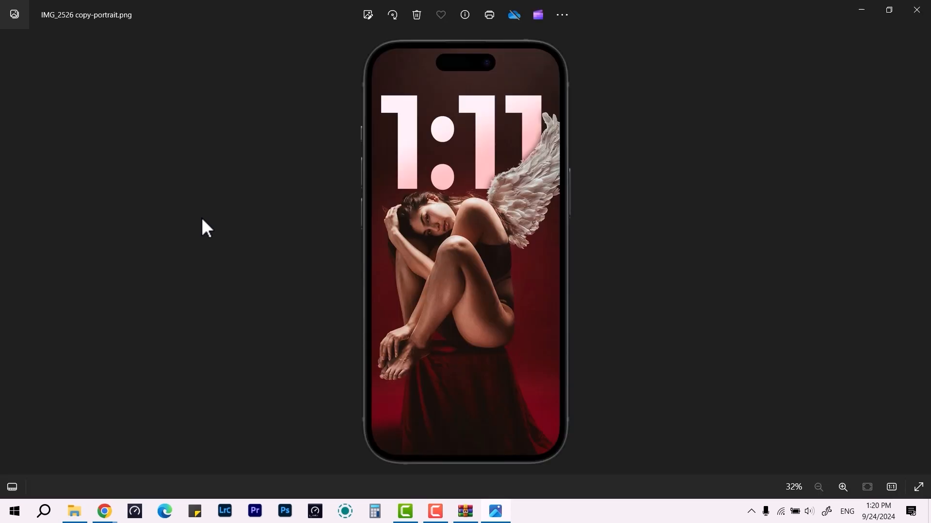
pyautogui.click(916, 10)
pyautogui.doubleClick(164, 210)
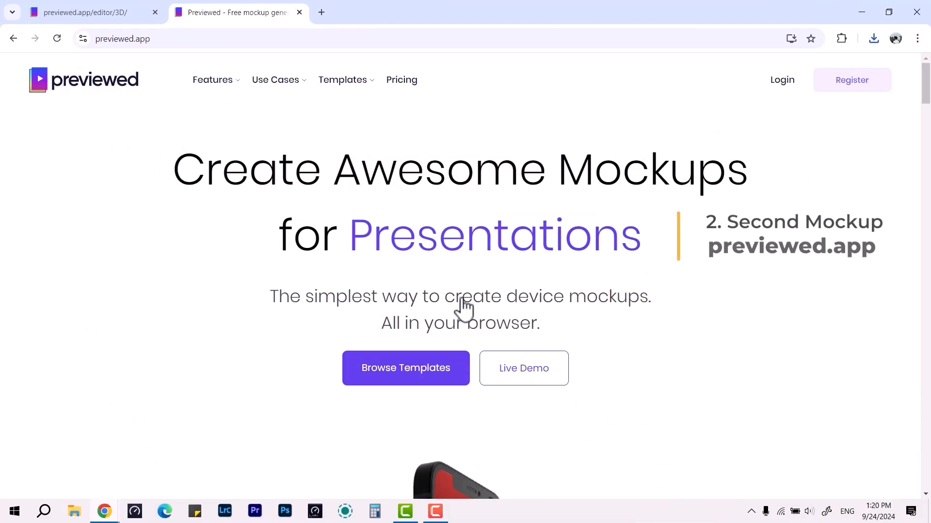
# Step: Try red, pink, purple, violet, indigo and blue-grey body colours on the rotating iPhone 12 demo on previewed.app
pyautogui.scroll(-4, 460, 299)
pyautogui.scroll(-2, 461, 297)
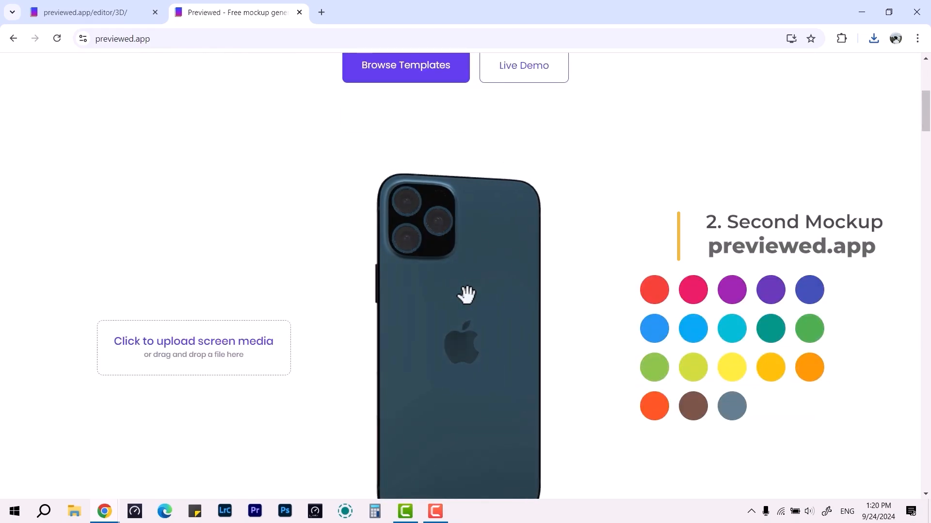
pyautogui.scroll(-2, 466, 295)
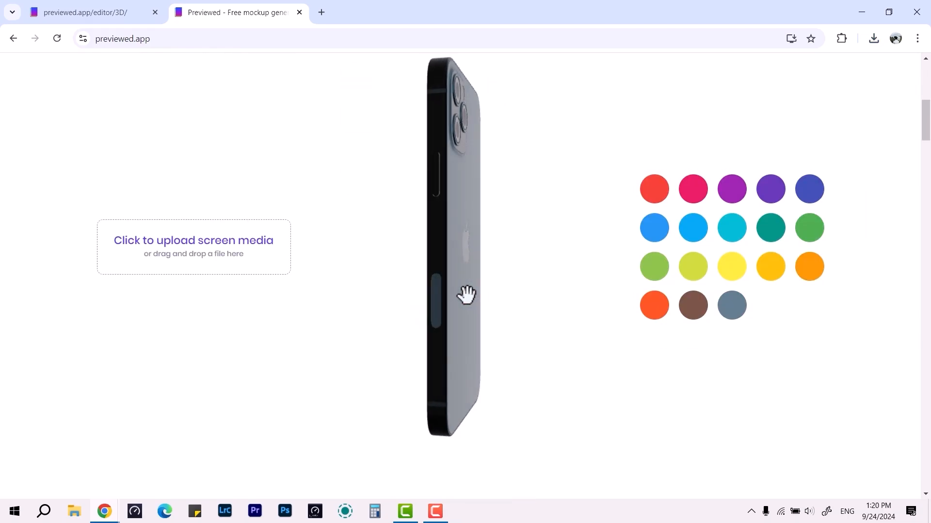
pyautogui.click(660, 199)
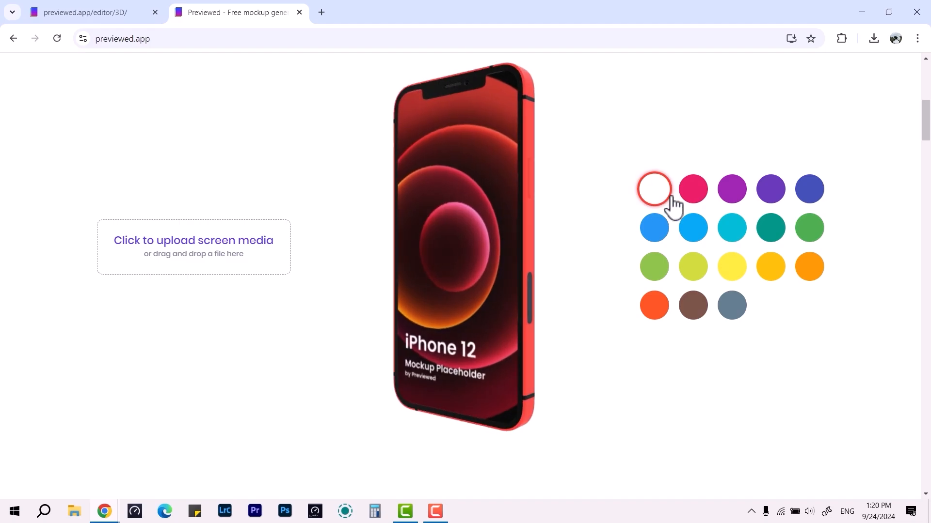
pyautogui.click(688, 198)
pyautogui.click(734, 196)
pyautogui.click(781, 196)
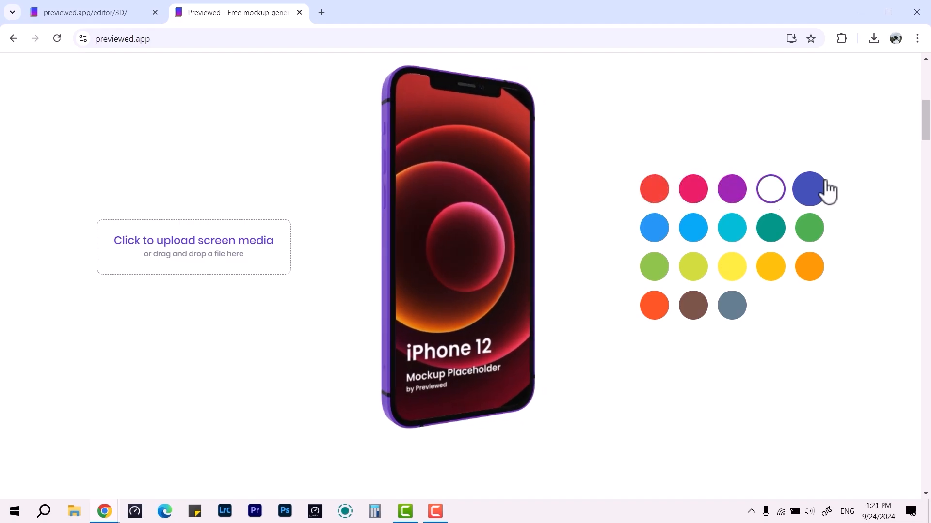
pyautogui.click(810, 188)
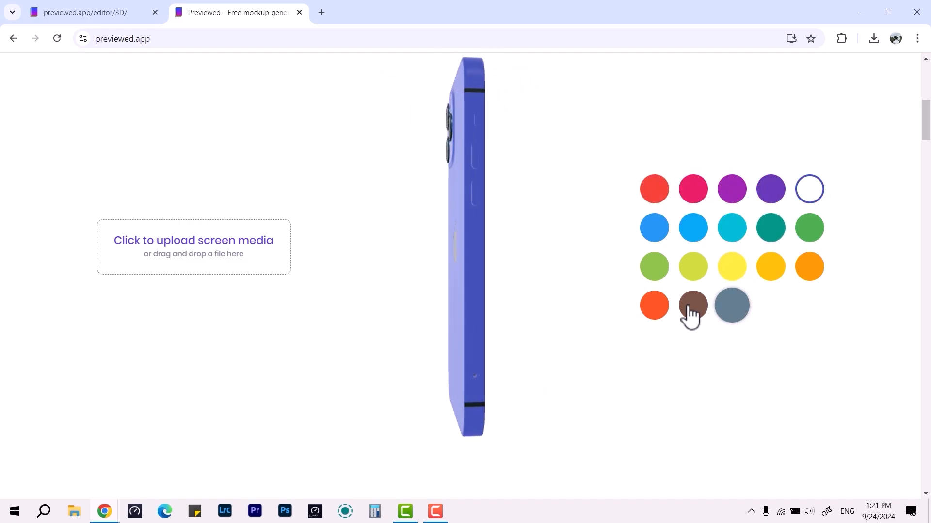
pyautogui.click(732, 305)
# Step: Open the mockup templates page of previewed.app
pyautogui.scroll(6, 533, 297)
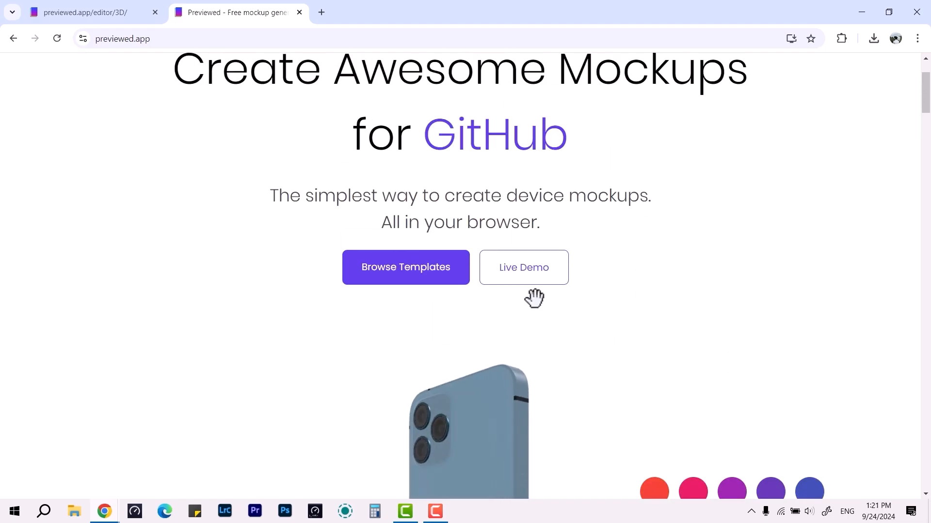
pyautogui.click(448, 269)
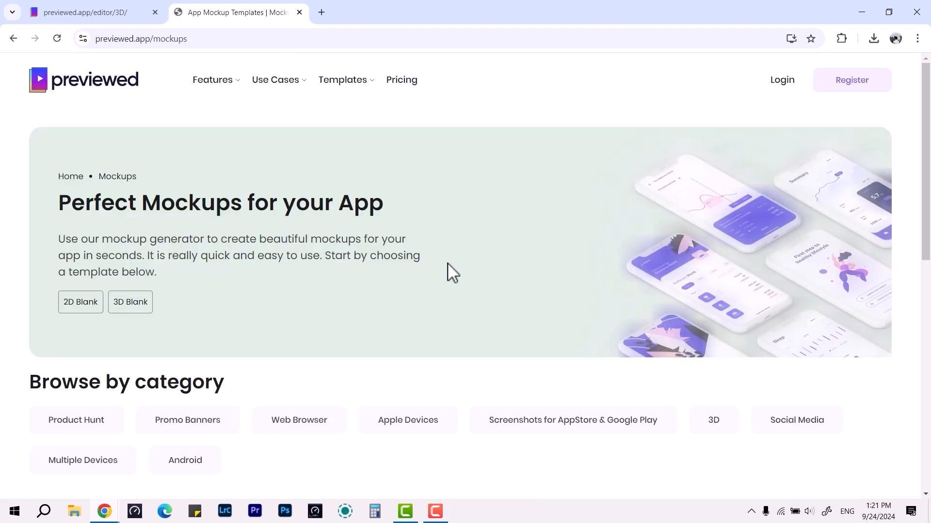
# Step: Skim the mockup templates page and open the iPhone mockup generator page from the site's use cases
pyautogui.scroll(-2, 446, 263)
pyautogui.scroll(-4, 452, 272)
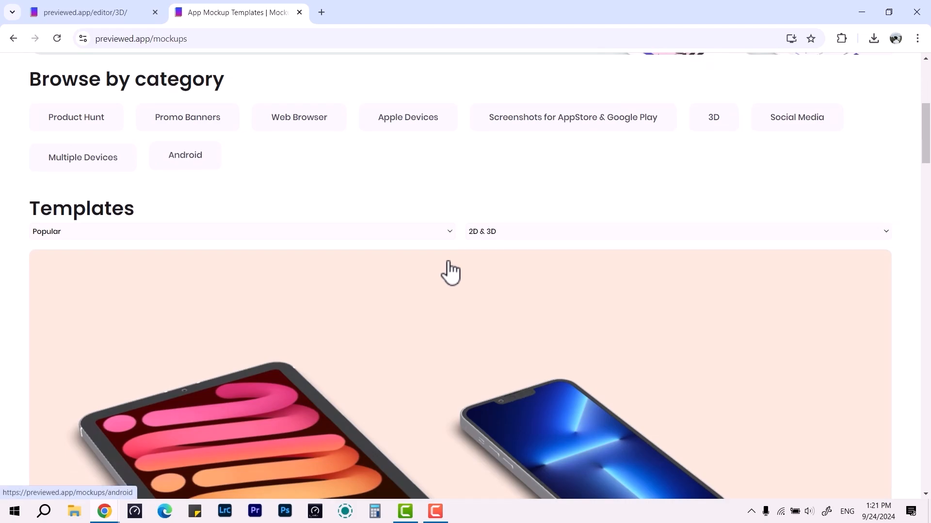
pyautogui.scroll(6, 461, 179)
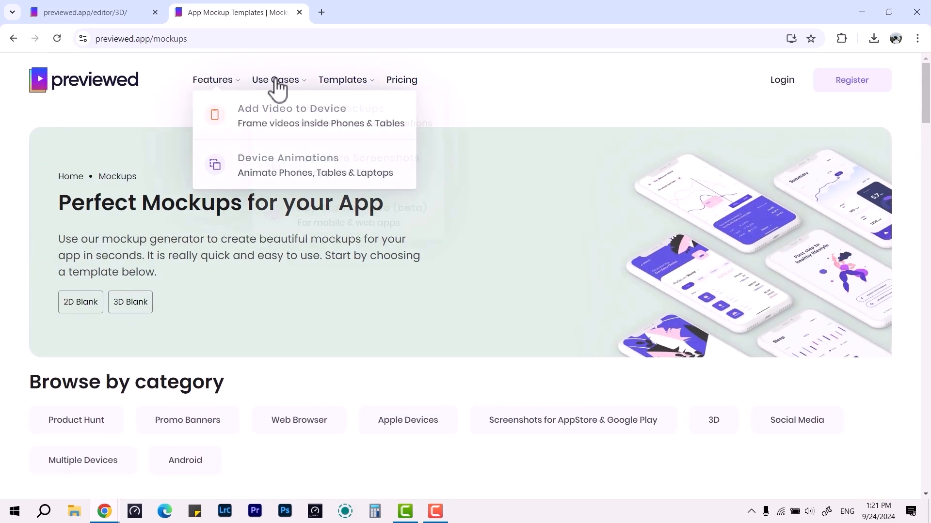
pyautogui.moveTo(276, 88)
pyautogui.click(293, 127)
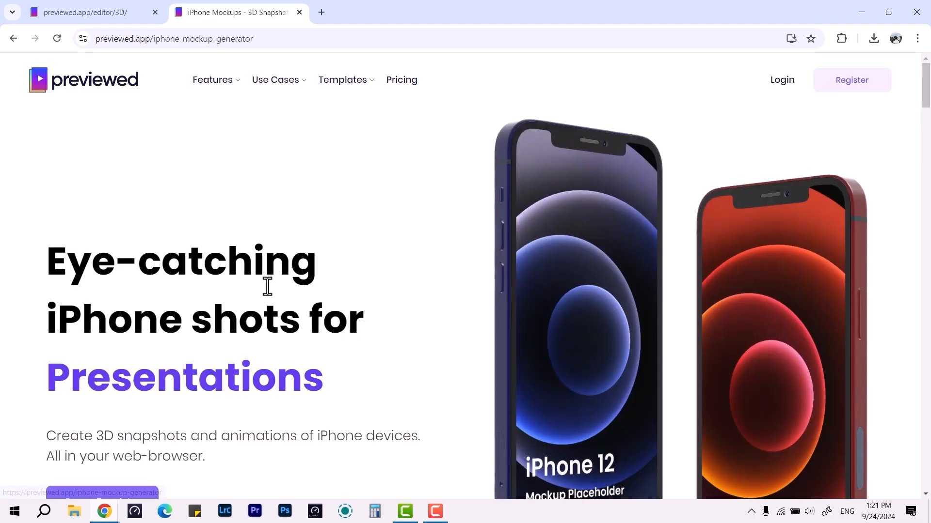
# Step: Open the full collection of iPhone mockups and browse its device categories and templates
pyautogui.scroll(-8, 266, 286)
pyautogui.click(102, 108)
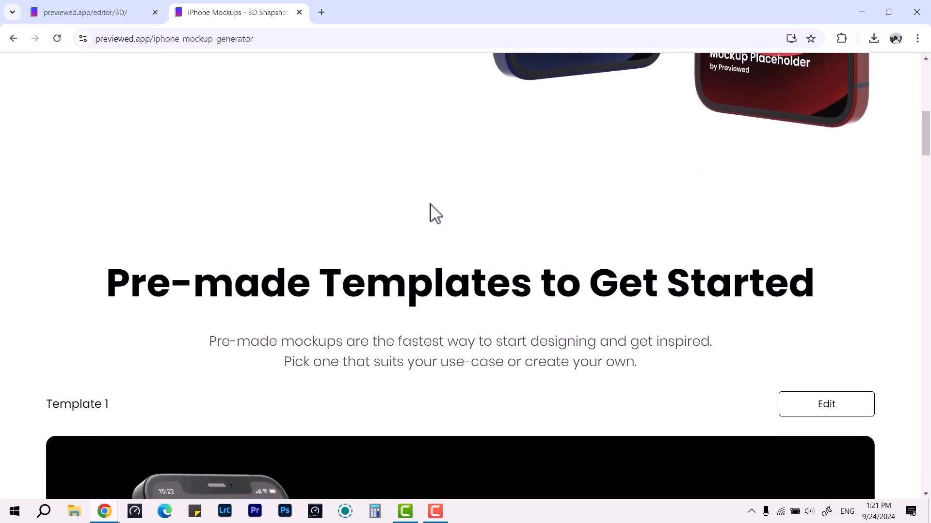
pyautogui.scroll(-15, 452, 218)
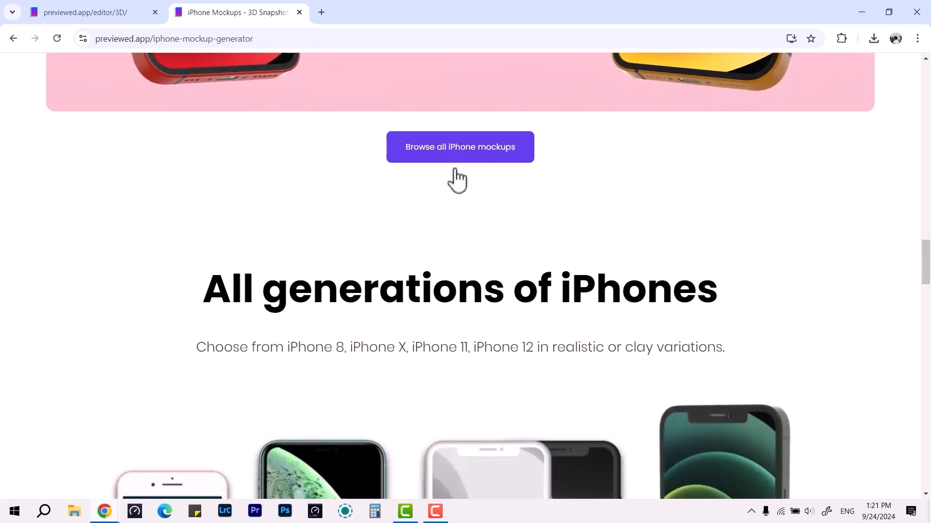
pyautogui.click(455, 169)
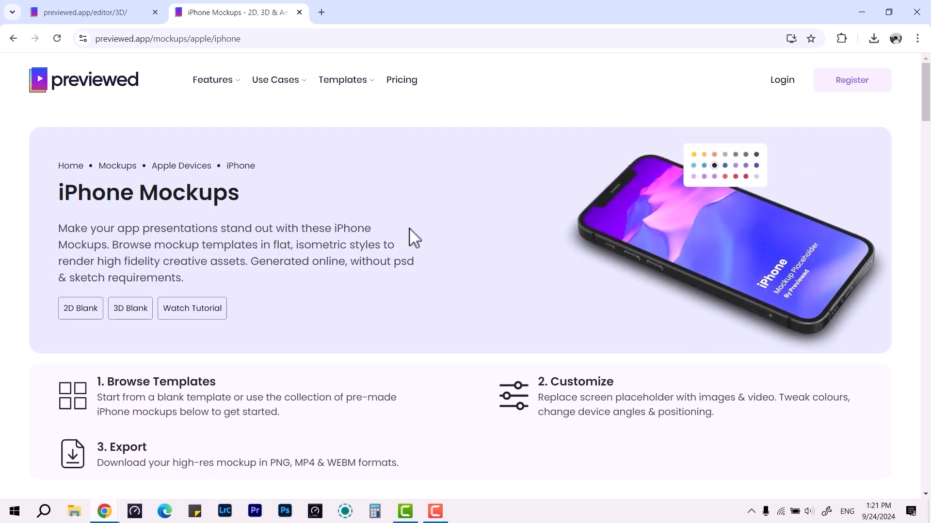
pyautogui.scroll(-8, 412, 237)
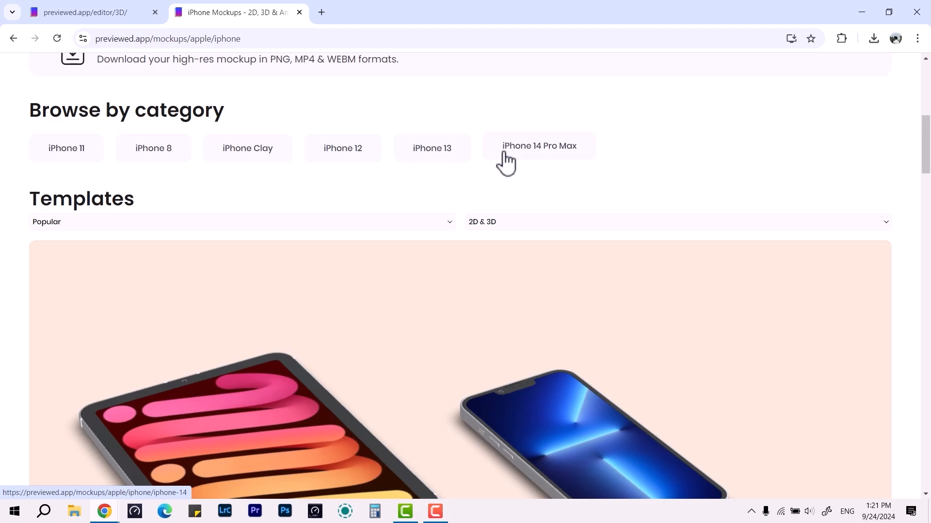
# Step: Return to the 3D editor and load the Celebrating Nature's Masterpieces forest image from the Desktop as Device 1's screenshot
pyautogui.click(125, 16)
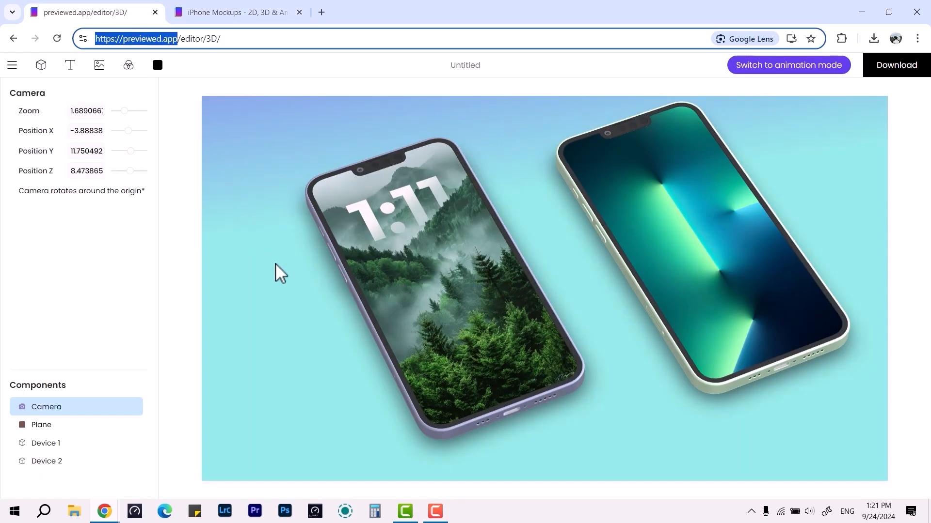
pyautogui.scroll(-3, 276, 263)
pyautogui.scroll(3, 275, 264)
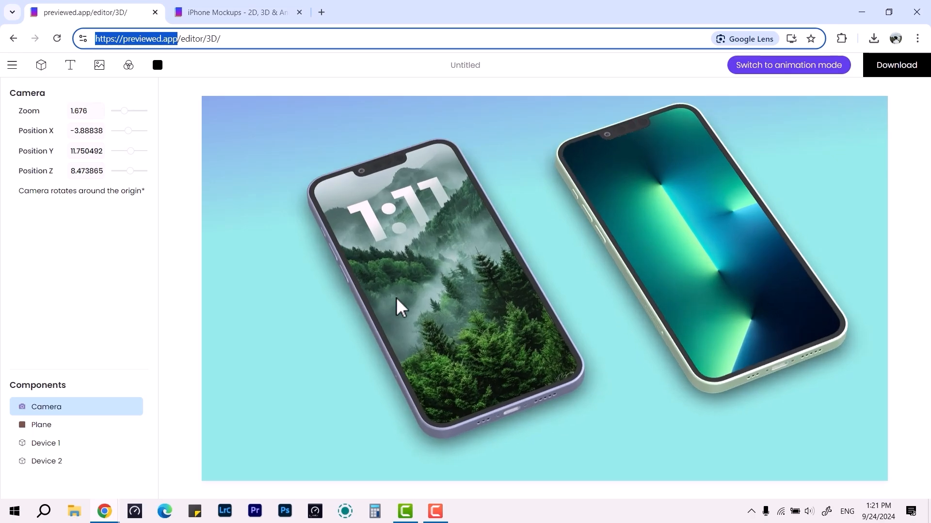
pyautogui.click(507, 338)
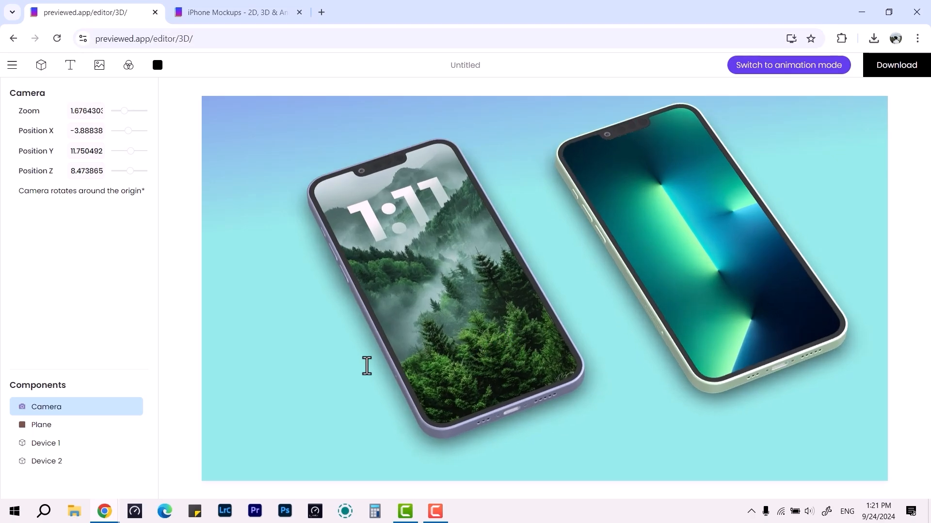
pyautogui.click(78, 445)
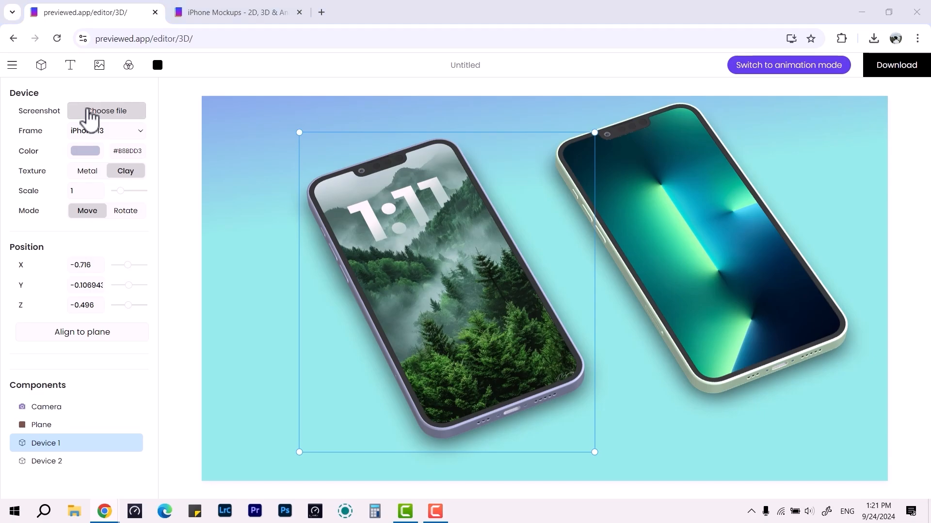
pyautogui.click(90, 115)
pyautogui.scroll(-5, 231, 170)
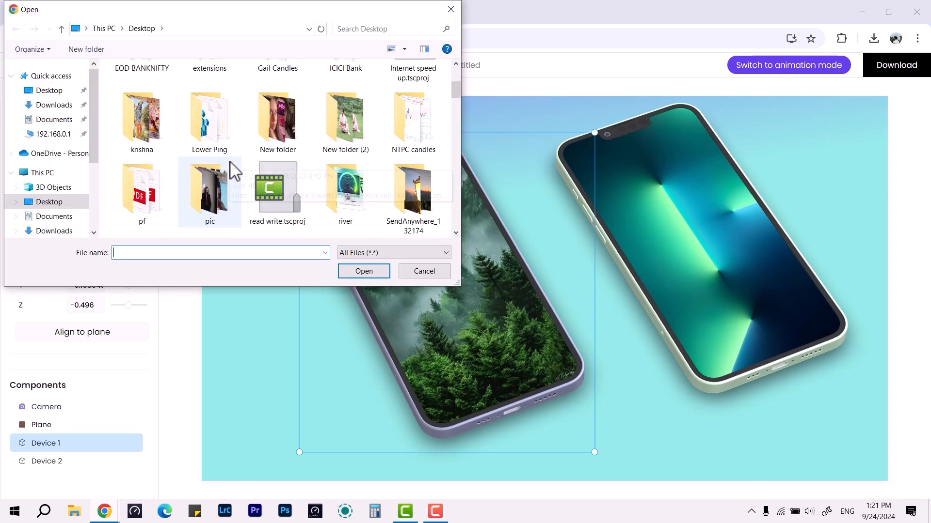
pyautogui.scroll(-5, 233, 170)
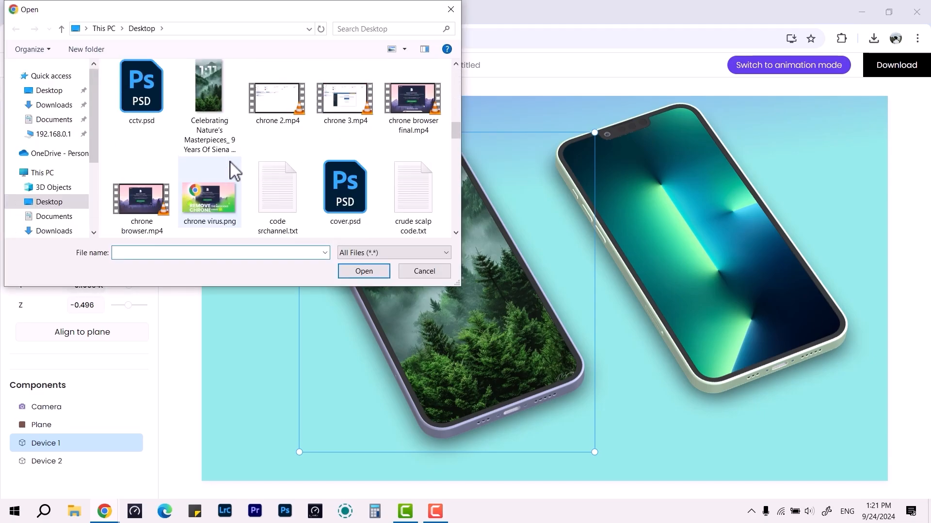
pyautogui.click(194, 77)
pyautogui.doubleClick(194, 76)
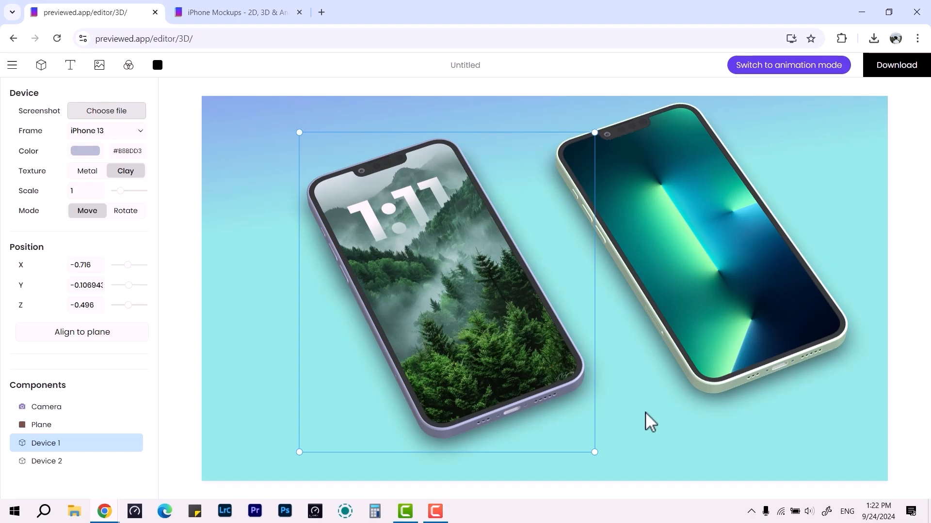
pyautogui.moveTo(650, 423); pyautogui.dragTo(644, 362)
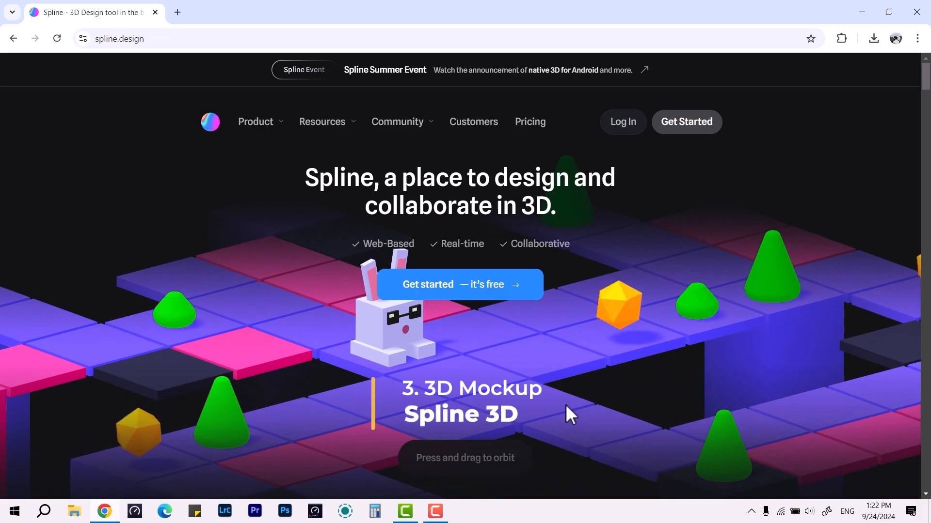
# Step: Enter the Spline web app from spline.design and look through its tutorials, library examples and community remixes
pyautogui.click(488, 286)
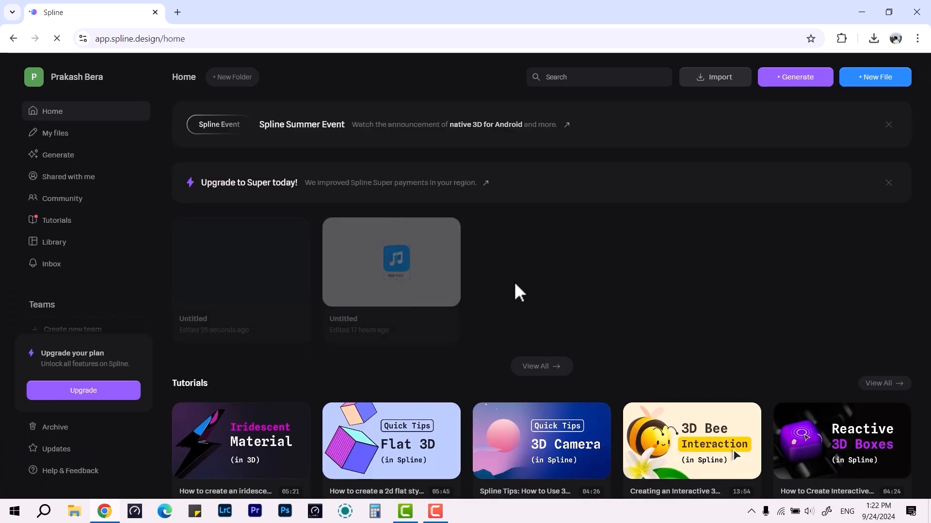
pyautogui.scroll(-4, 547, 300)
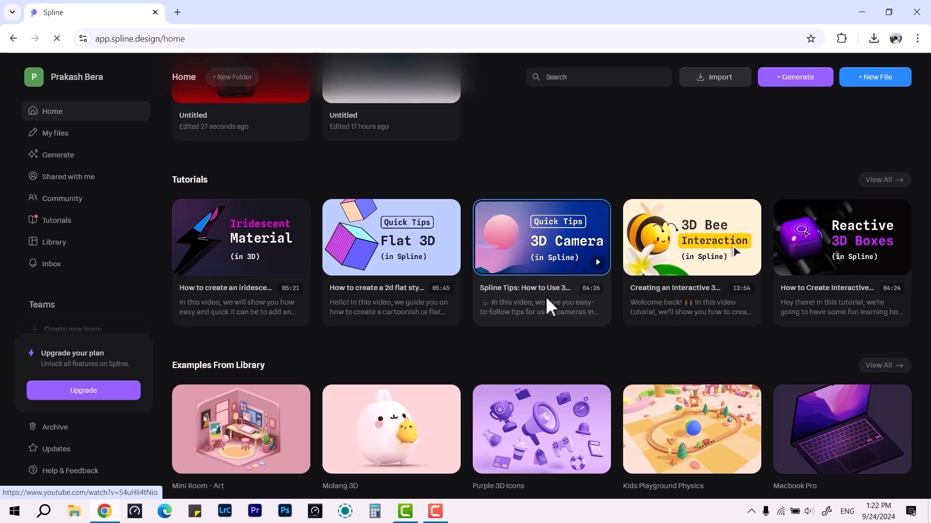
pyautogui.scroll(-4, 546, 296)
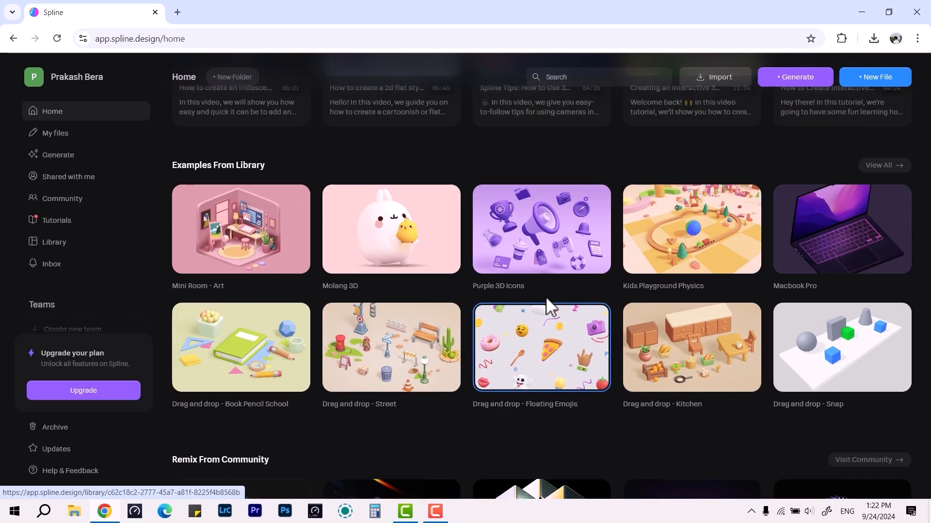
pyautogui.scroll(-4, 534, 337)
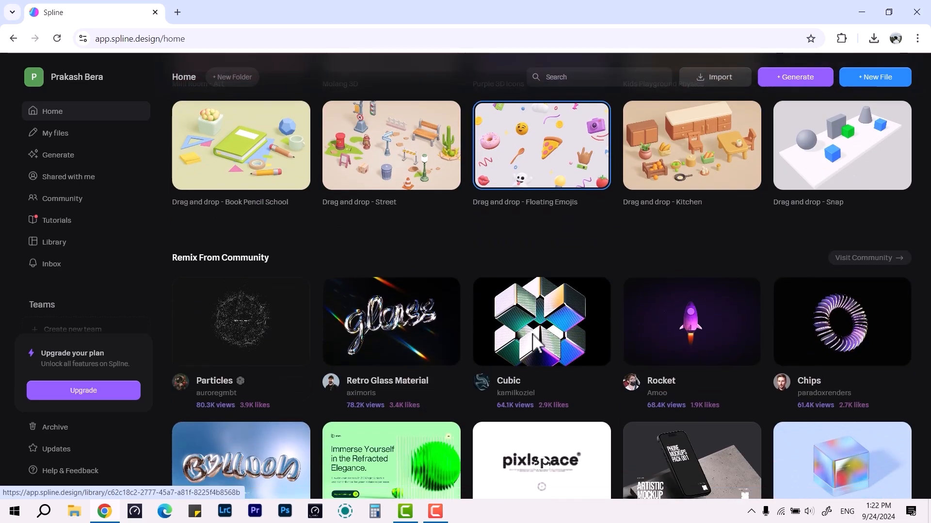
pyautogui.scroll(-2, 535, 342)
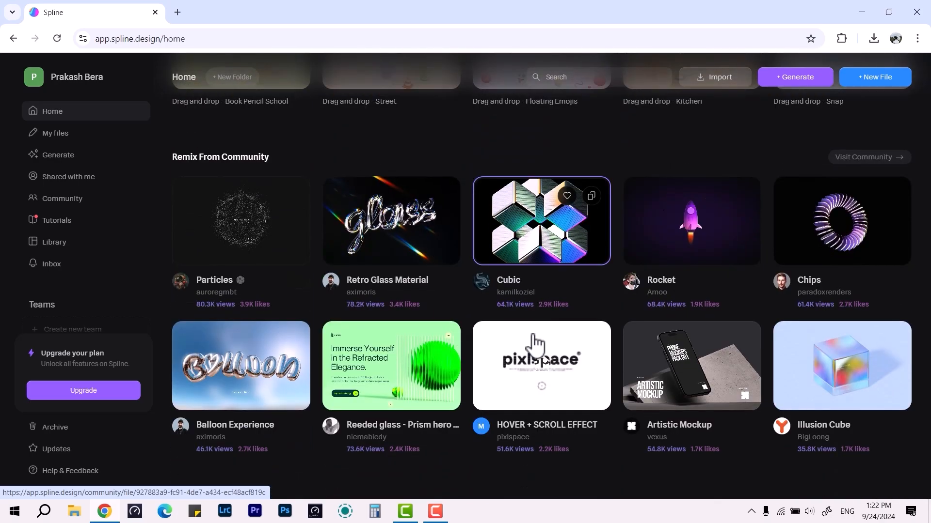
# Step: Open the recent Untitled file that shows the iPhone on a red background
pyautogui.scroll(8, 535, 344)
pyautogui.scroll(6, 536, 343)
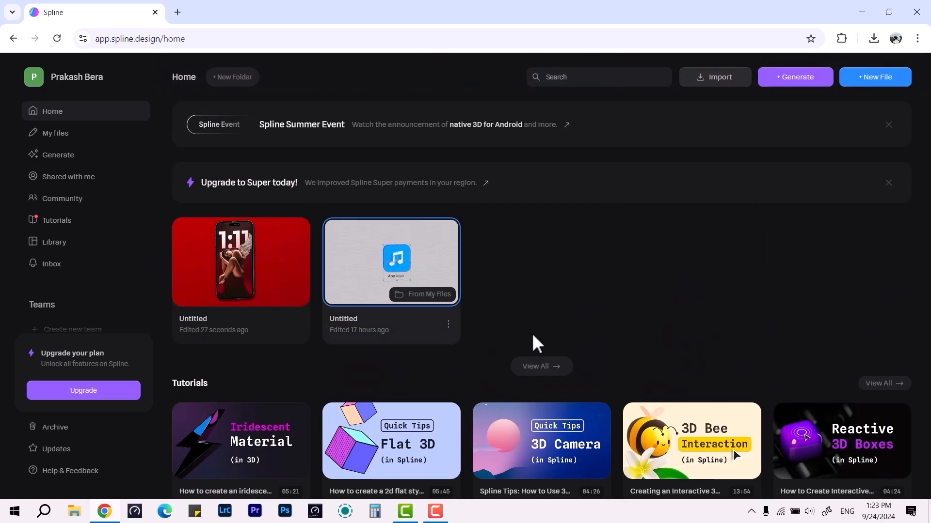
pyautogui.click(231, 264)
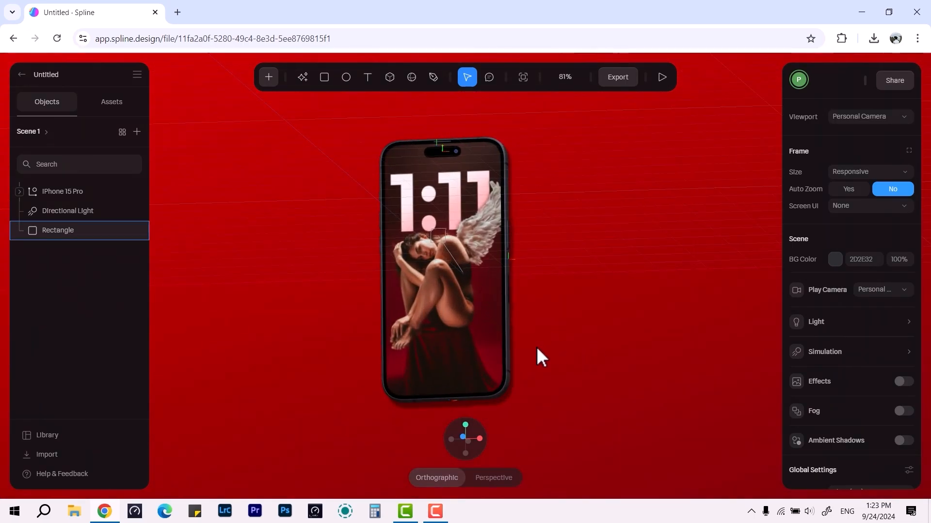
# Step: Try widening the iPhone 15 Pro model to about 2.07 X scale and 1.09 Z scale, and undo it
pyautogui.click(504, 333)
pyautogui.moveTo(509, 341); pyautogui.dragTo(579, 339)
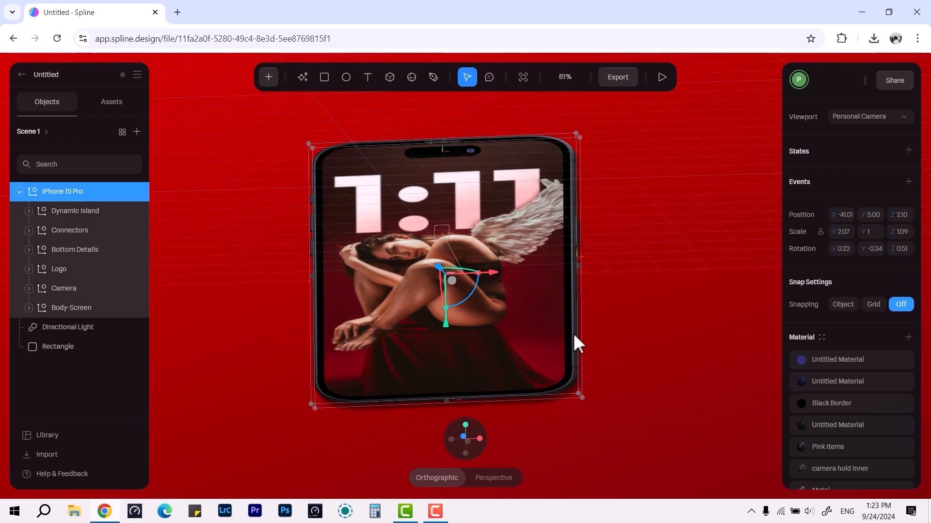
pyautogui.hotkey('ctrl', 'z')
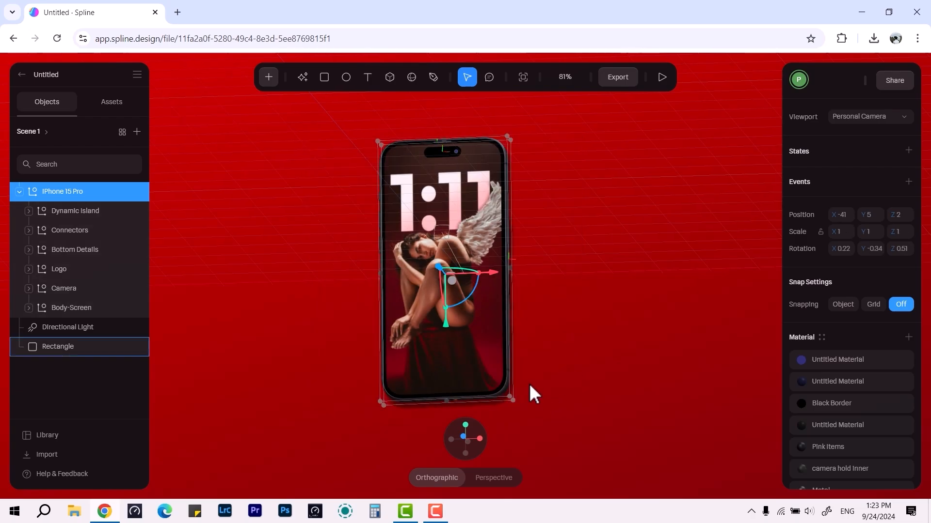
pyautogui.moveTo(515, 363); pyautogui.dragTo(555, 388)
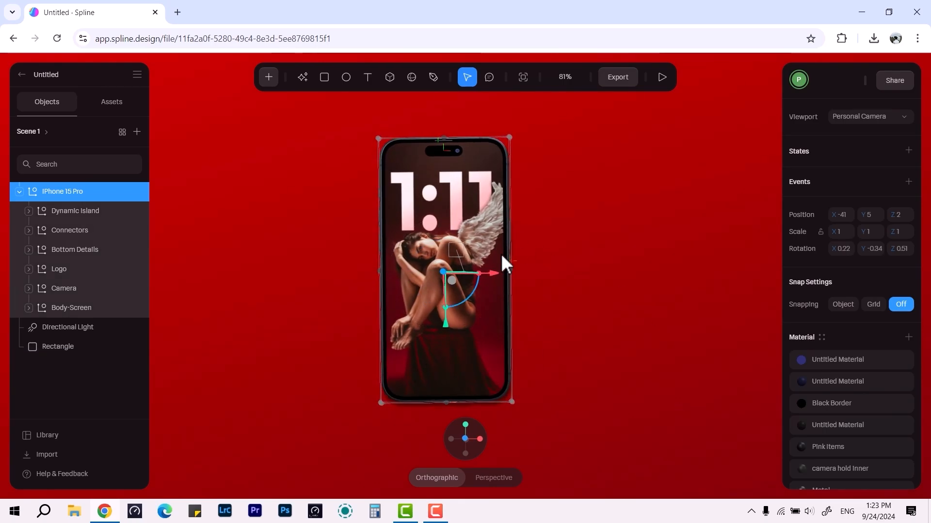
# Step: Open youtube.com in a new browser tab
pyautogui.click(176, 12)
pyautogui.write('y')
pyautogui.press('Return')
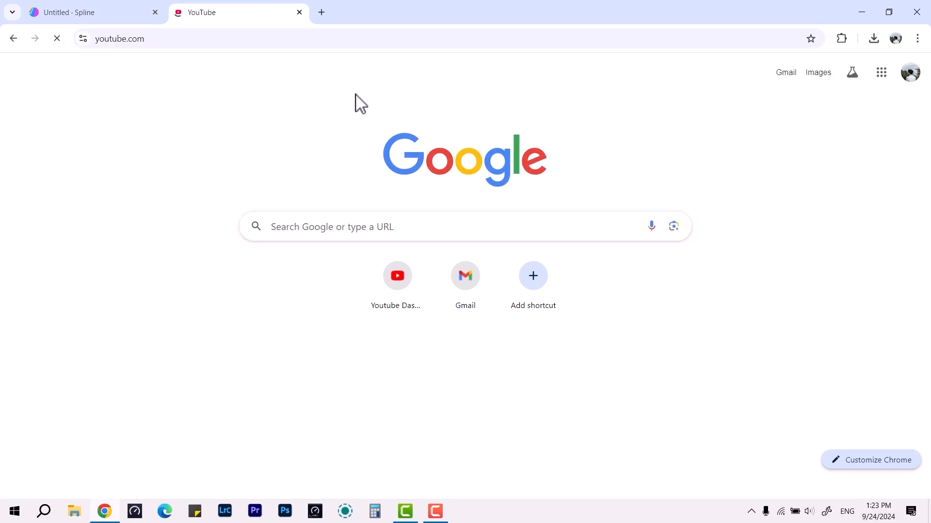
# Step: Return to the Spline file and try narrowing the iPhone 15 Pro model to 0.75 X scale, and undo it
pyautogui.click(83, 14)
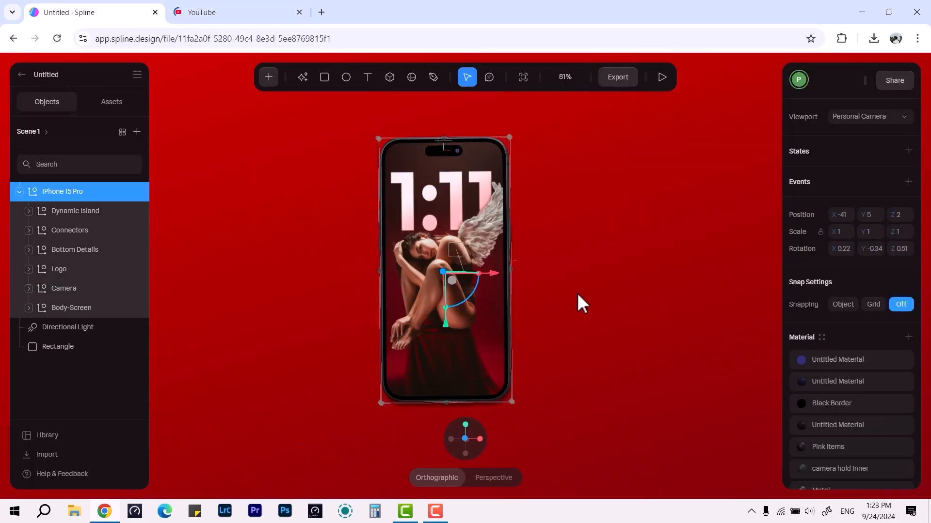
pyautogui.moveTo(507, 383); pyautogui.dragTo(488, 384)
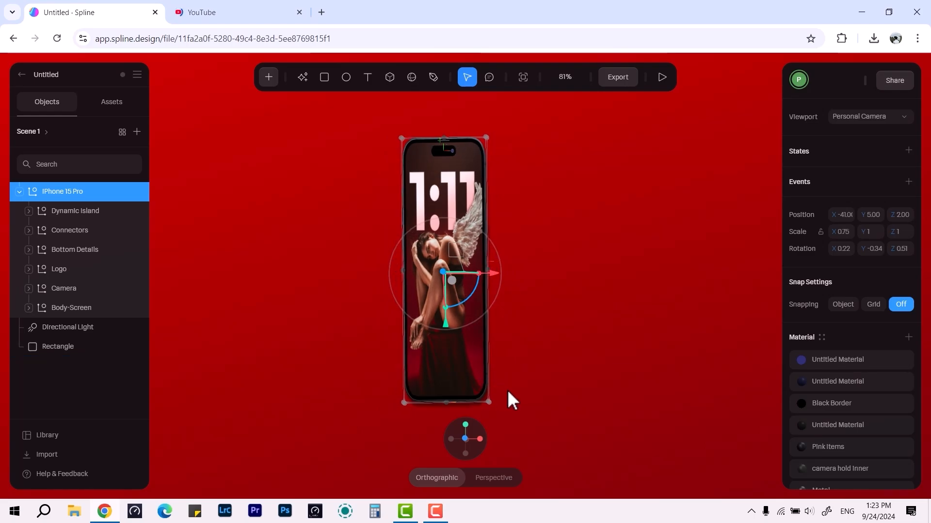
pyautogui.hotkey('ctrl', 'z')
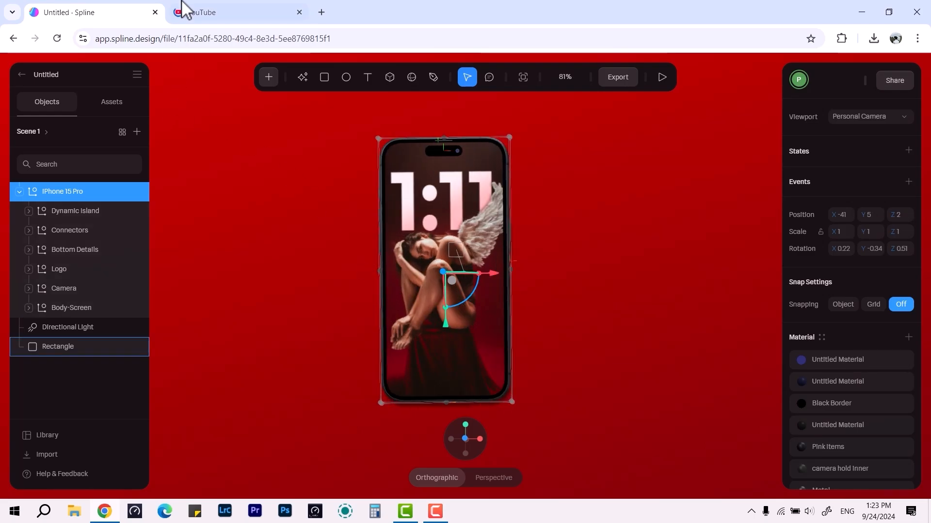
# Step: Switch to YouTube and search for "spline 3D designs"
pyautogui.click(210, 10)
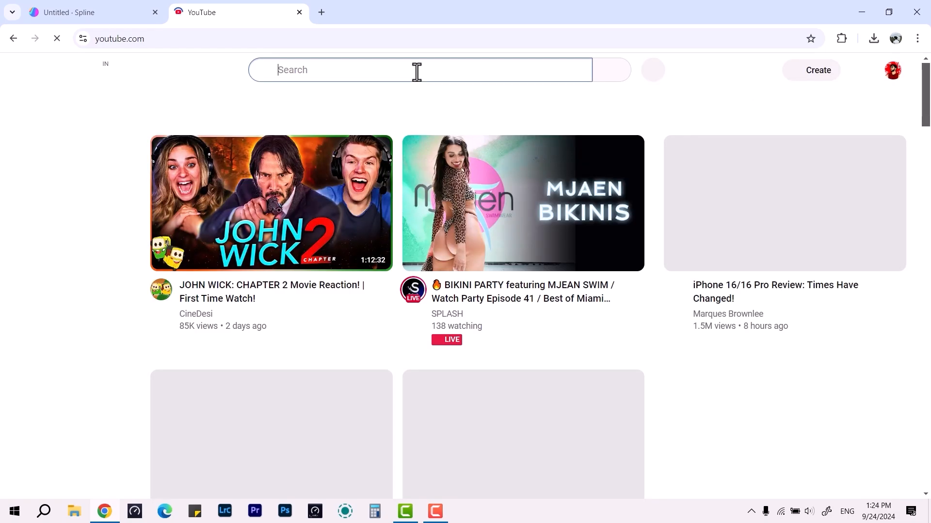
pyautogui.click(417, 72)
pyautogui.write('spline 3')
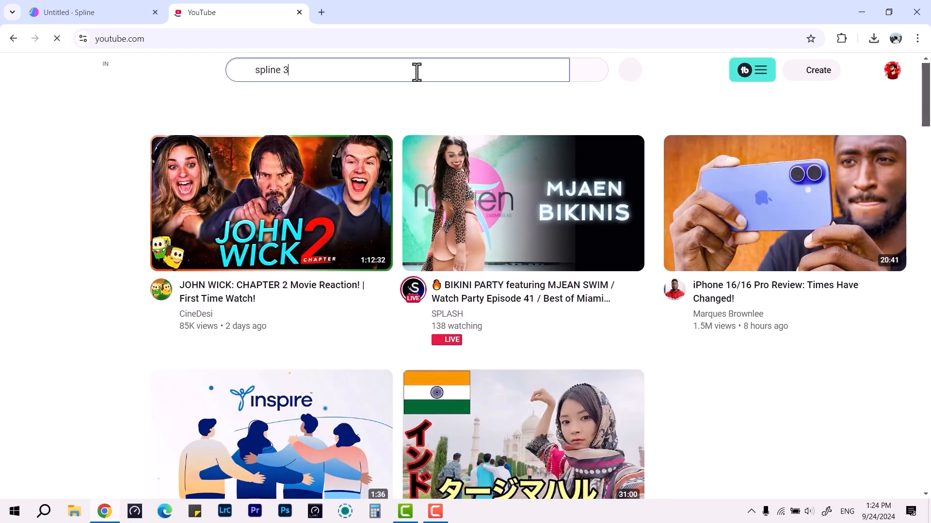
pyautogui.write('D designs')
pyautogui.press('Return')
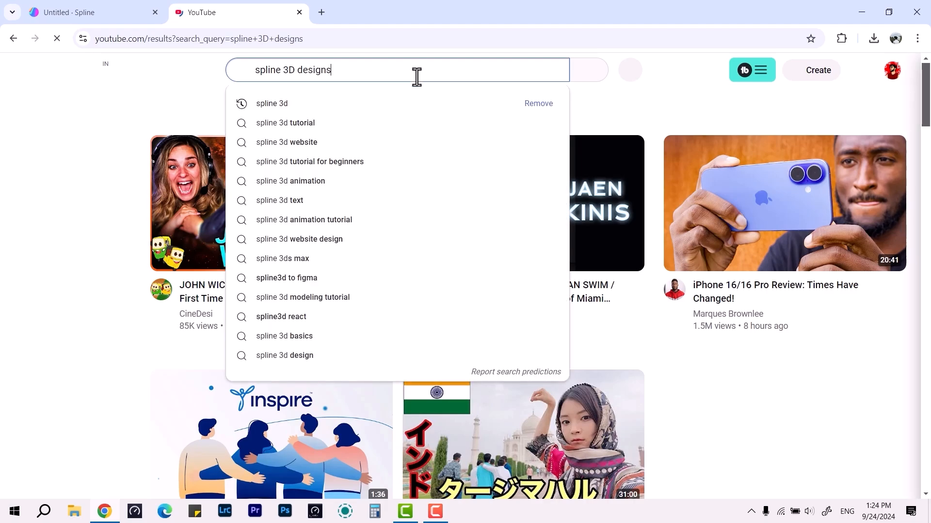
# Step: Look through the Spline video search results and return to the open Spline file
pyautogui.scroll(-6, 394, 310)
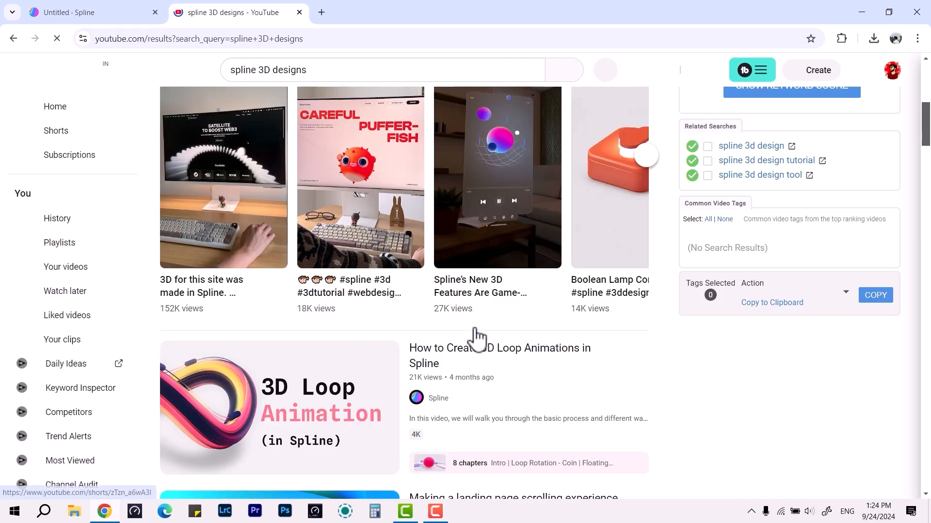
pyautogui.scroll(-4, 457, 357)
pyautogui.scroll(-10, 455, 358)
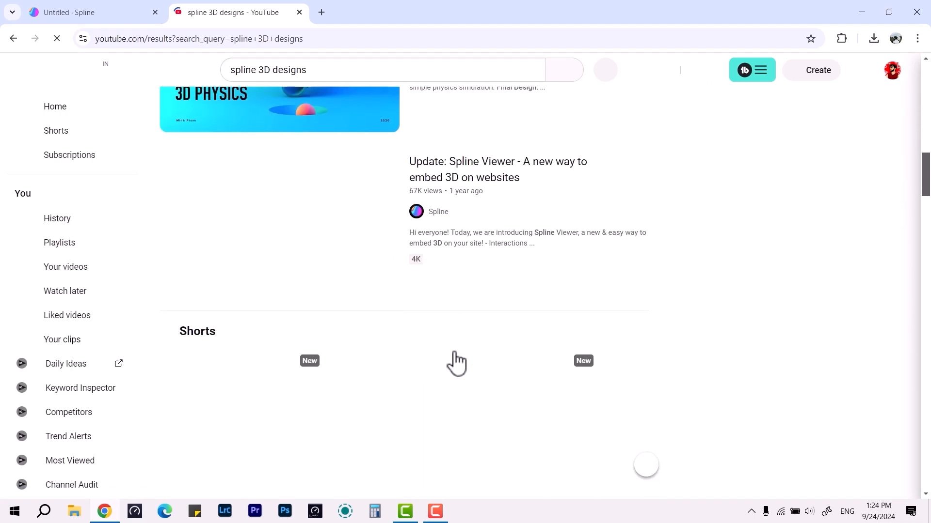
pyautogui.click(117, 19)
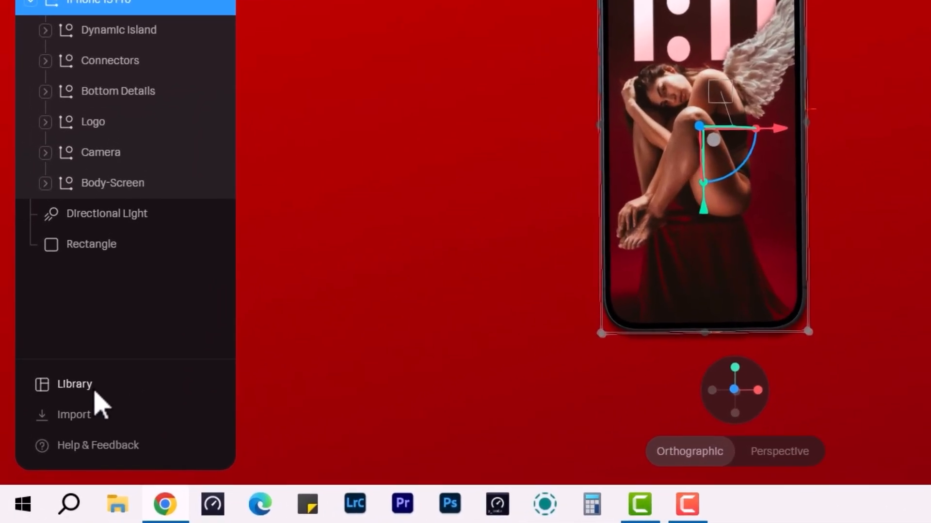
# Step: Search the Spline library objects for "Iphone" and add the iPhone 14 Pro model to the scene
pyautogui.click(93, 395)
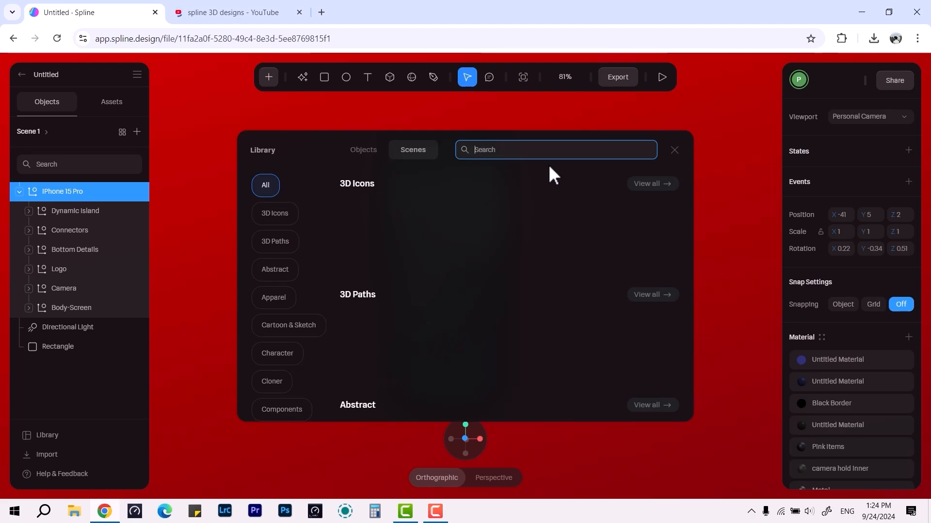
pyautogui.write('l')
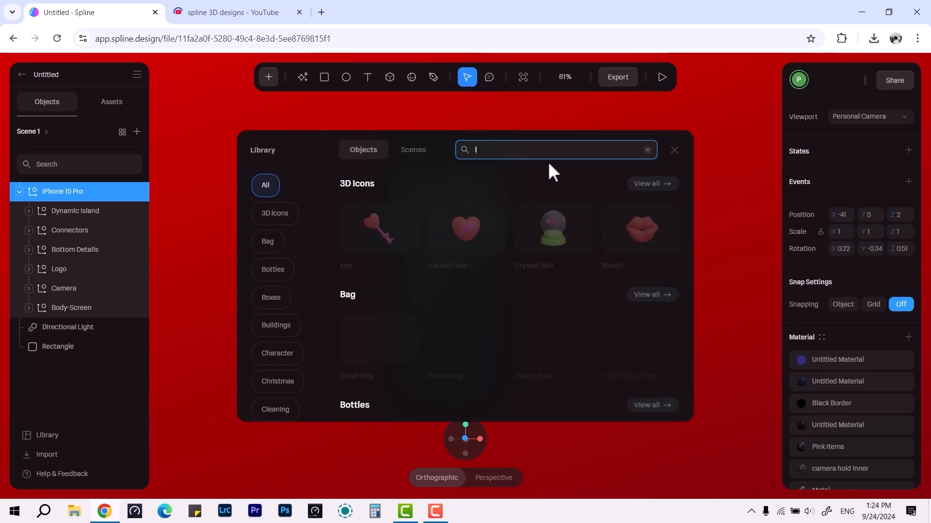
pyautogui.write('phone')
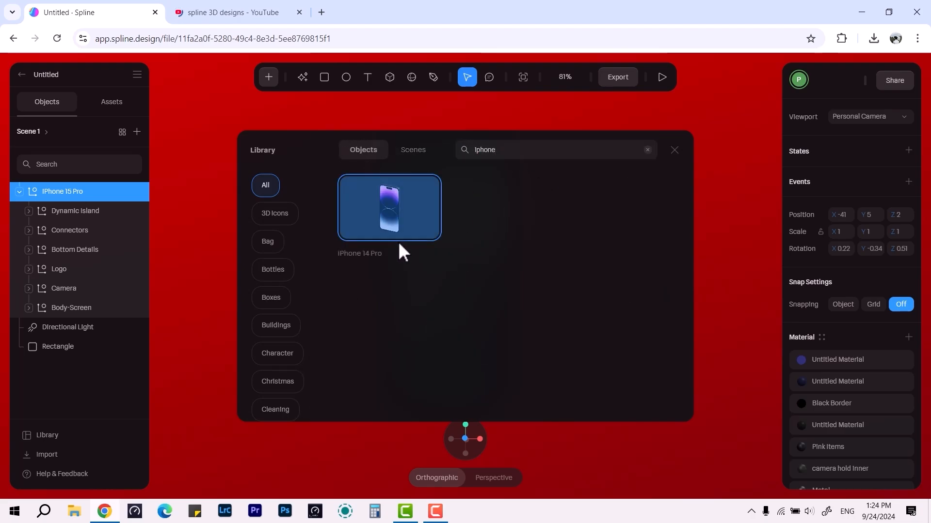
pyautogui.click(406, 232)
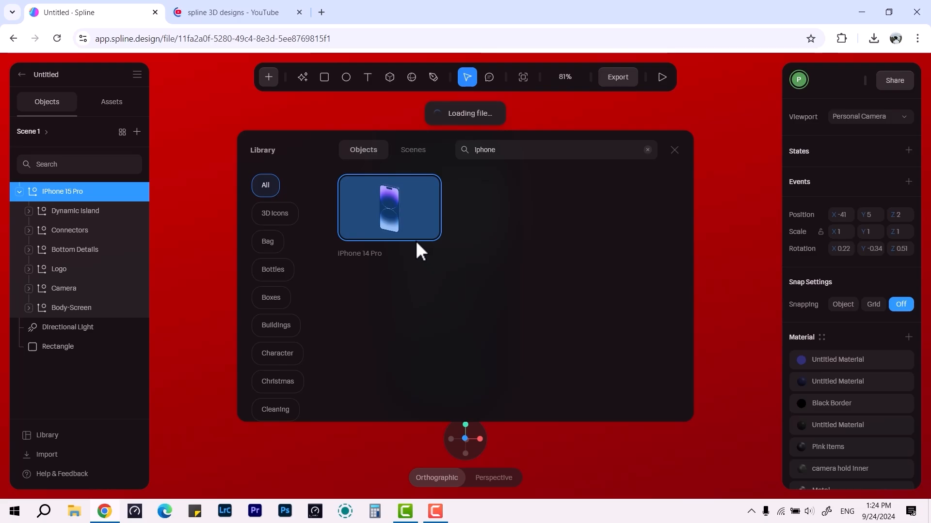
pyautogui.click(676, 150)
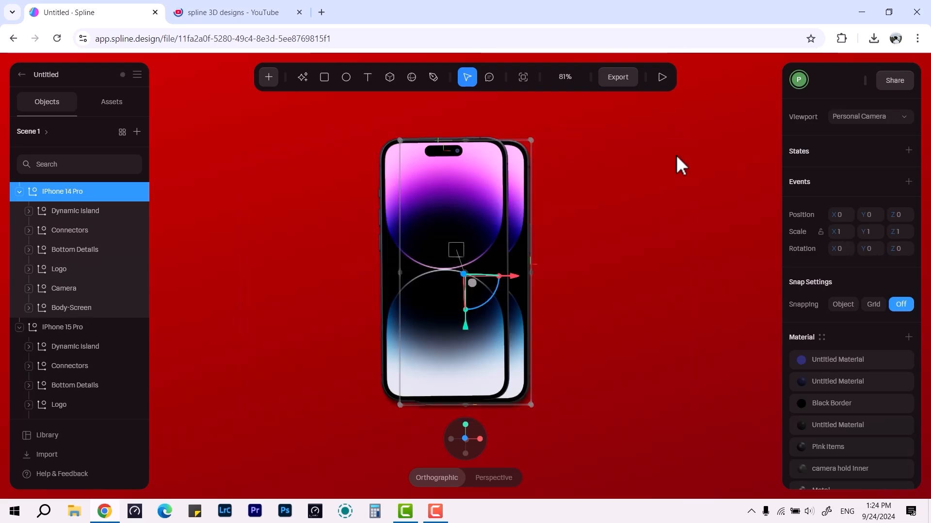
# Step: Separate the overlapping phones, moving the iPhone 15 Pro to about X 375, Y -14 and the iPhone 14 Pro to about X -409, Y 35
pyautogui.moveTo(470, 225); pyautogui.dragTo(662, 233)
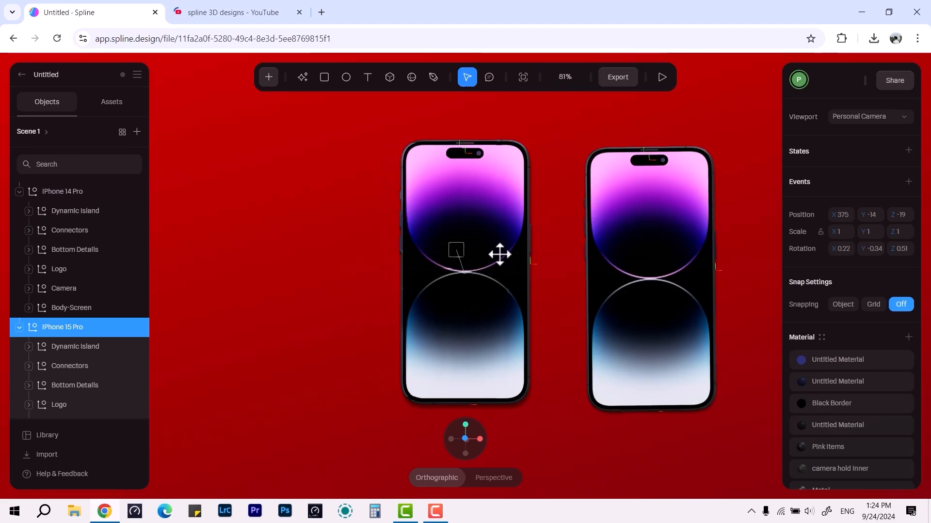
pyautogui.moveTo(477, 237); pyautogui.dragTo(274, 212)
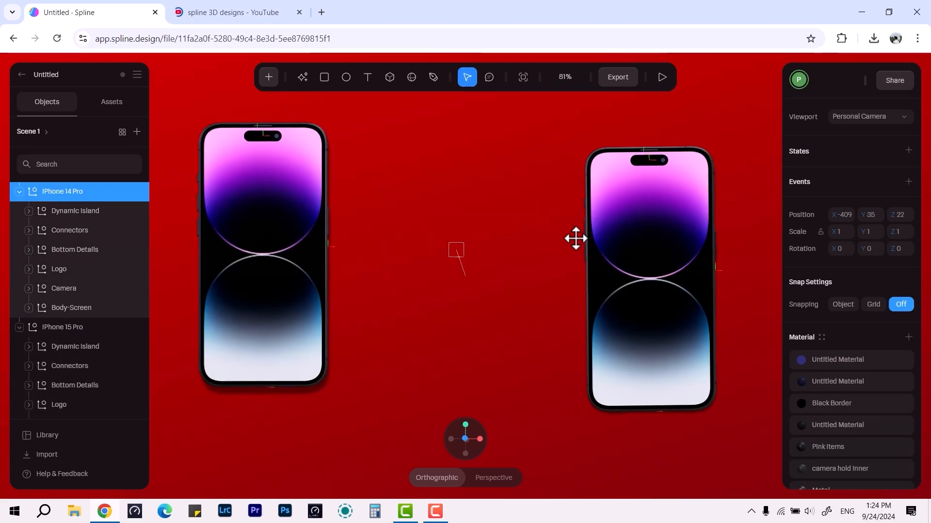
# Step: Look through the iPhone 15 Pro's materials and parts, and select the Screen object in the iPhone 14 Pro's Body-Screen group
pyautogui.click(684, 240)
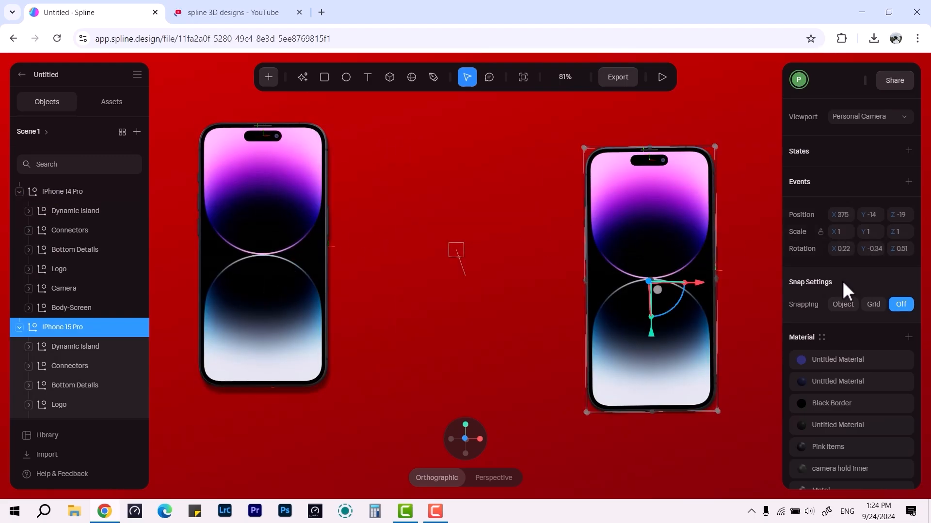
pyautogui.scroll(-5, 842, 281)
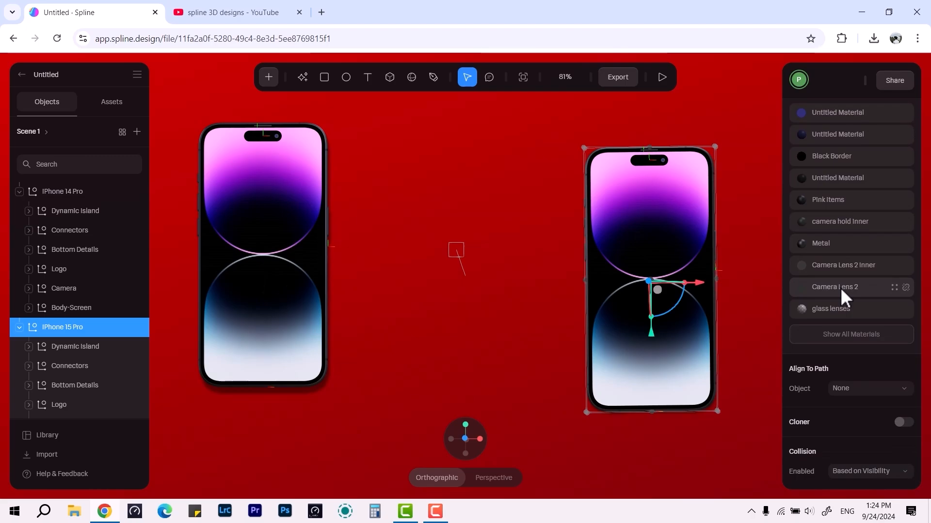
pyautogui.scroll(3, 841, 291)
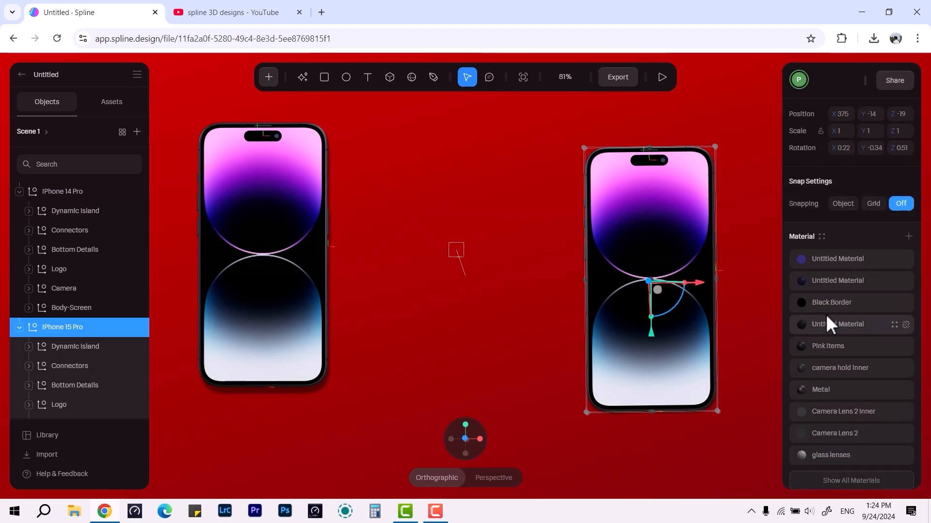
pyautogui.scroll(2, 826, 314)
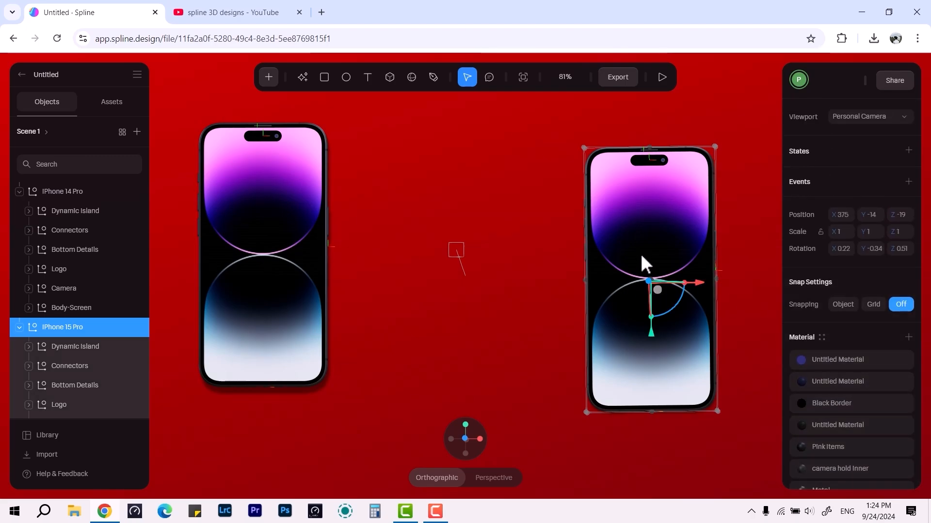
pyautogui.scroll(-2, 56, 361)
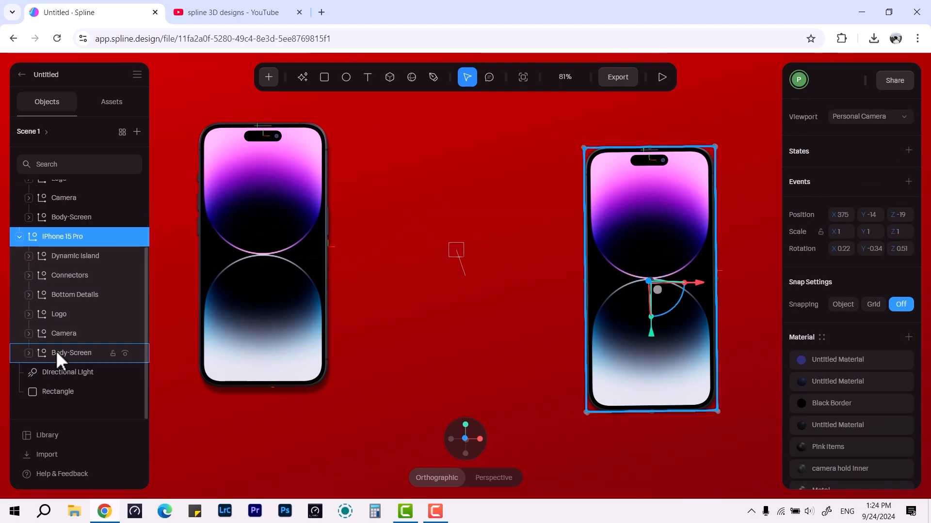
pyautogui.scroll(3, 57, 350)
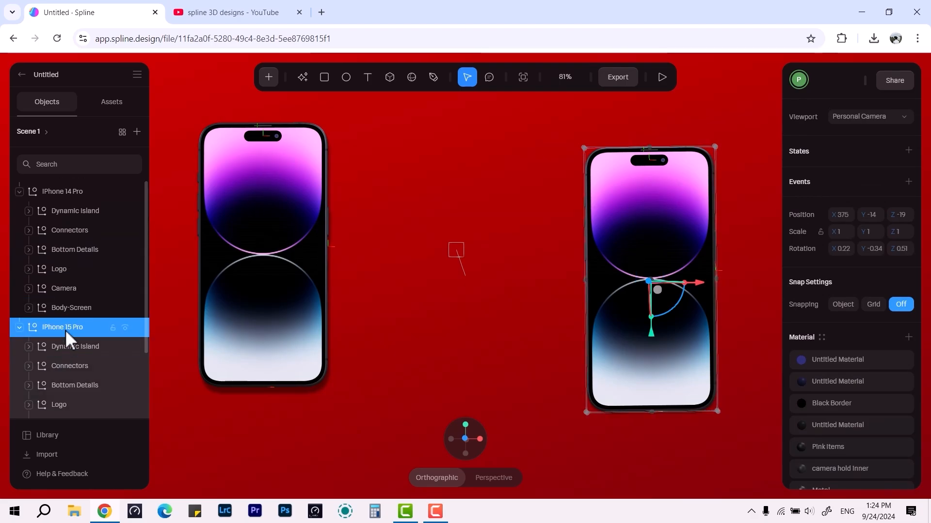
pyautogui.click(68, 303)
pyautogui.click(28, 308)
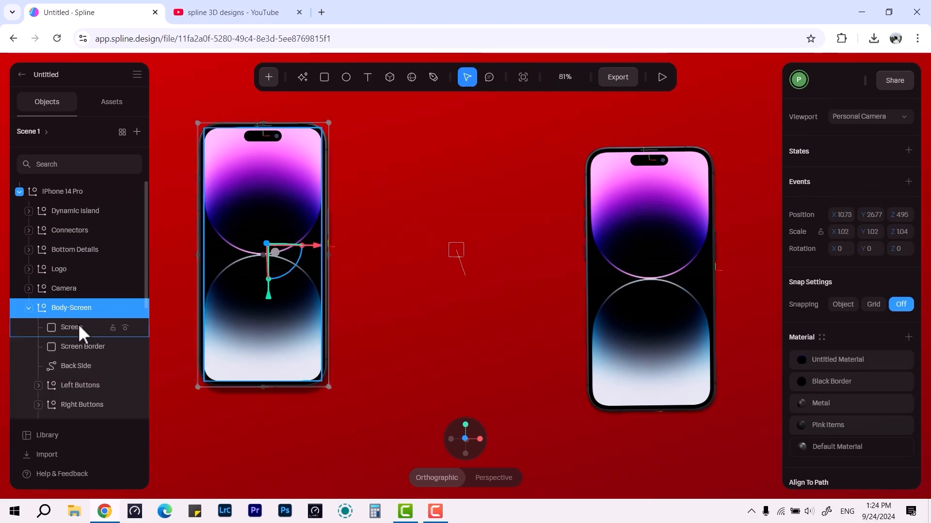
pyautogui.click(80, 326)
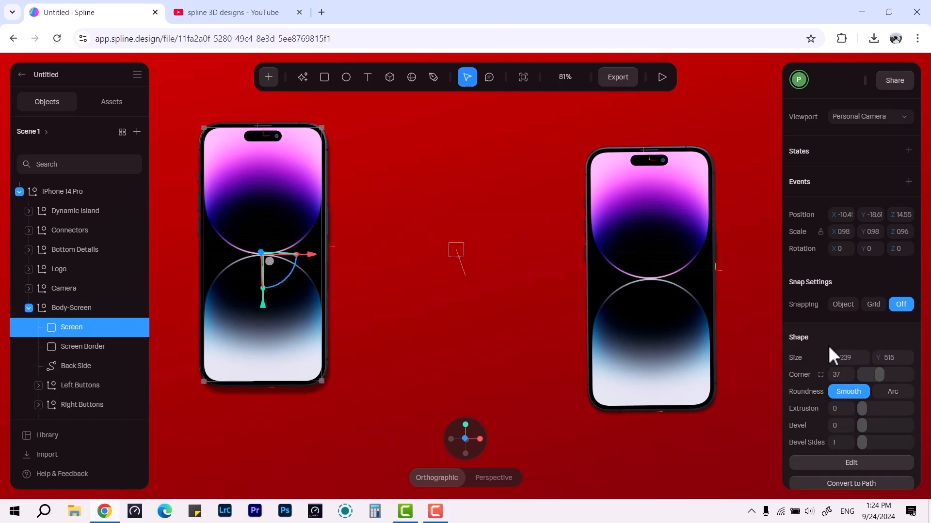
# Step: Open the image layer of the Screen's material and save its current picture as a local image asset
pyautogui.scroll(-4, 828, 345)
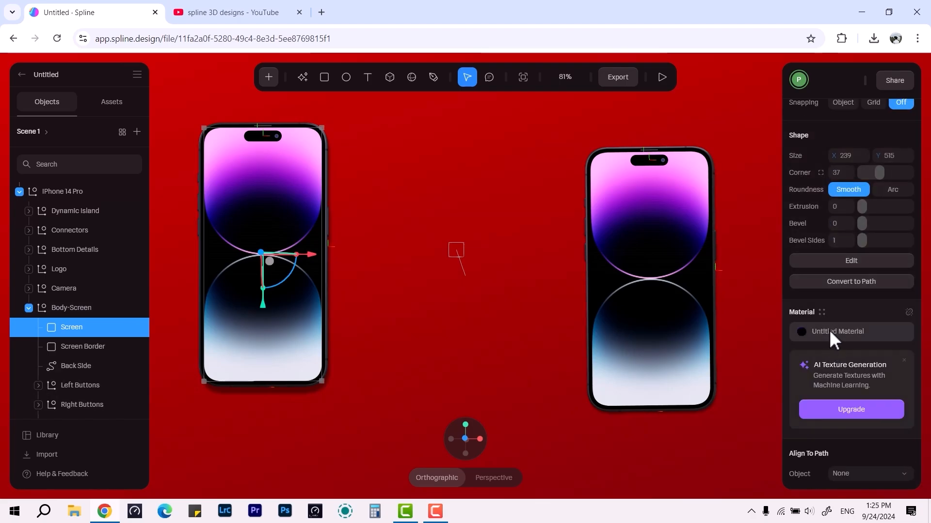
pyautogui.click(829, 330)
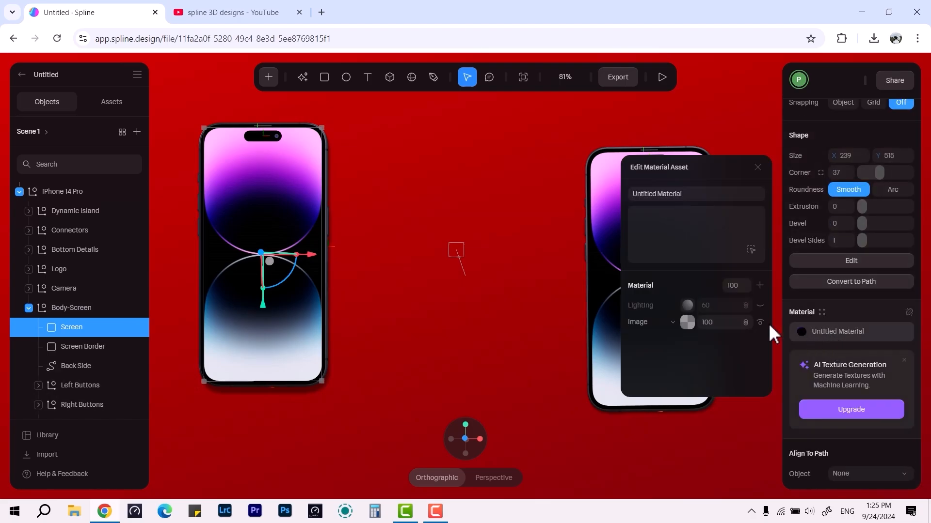
pyautogui.click(686, 323)
pyautogui.click(689, 384)
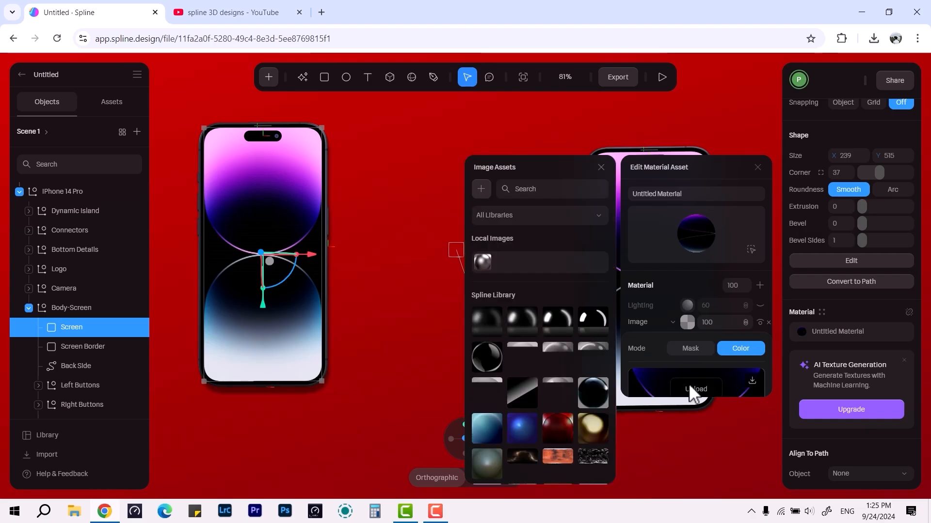
pyautogui.scroll(-3, 688, 386)
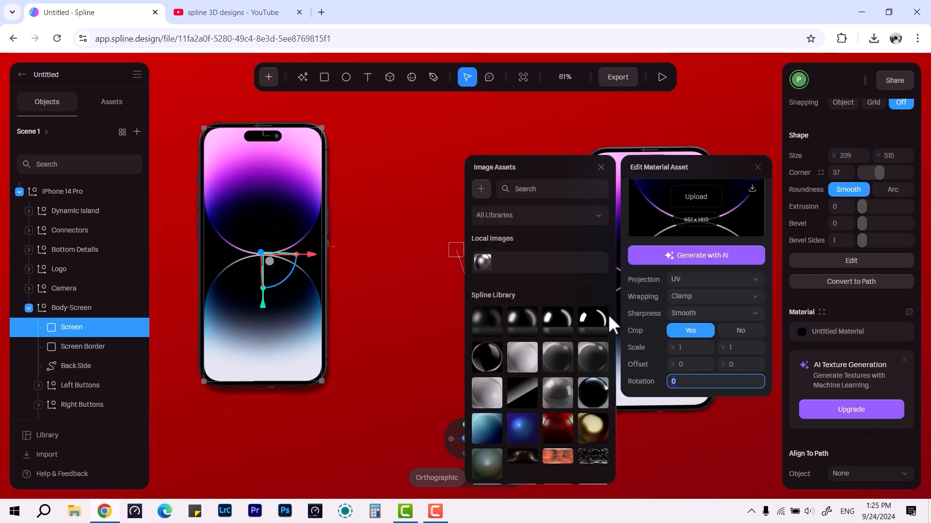
pyautogui.click(481, 189)
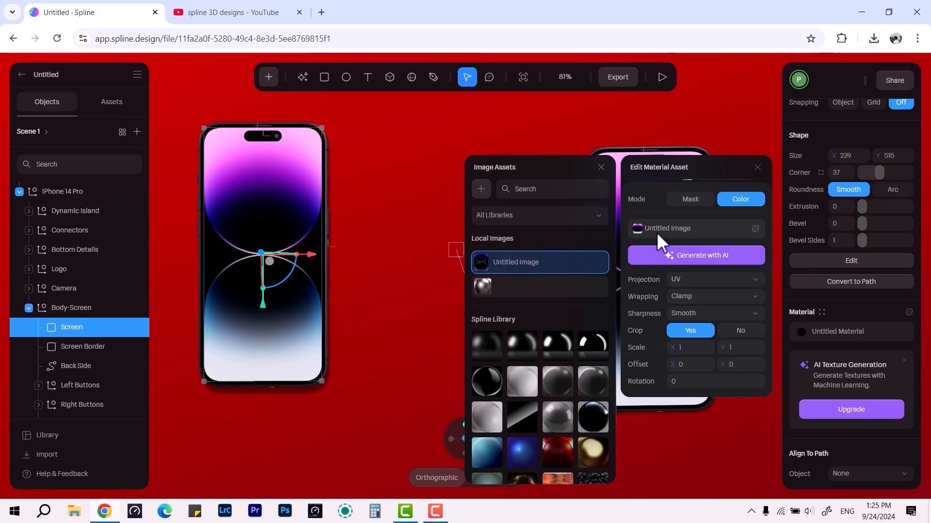
# Step: Replace the Screen's image asset with the green forest 1:11 wallpaper from the Desktop and close the material settings
pyautogui.click(668, 228)
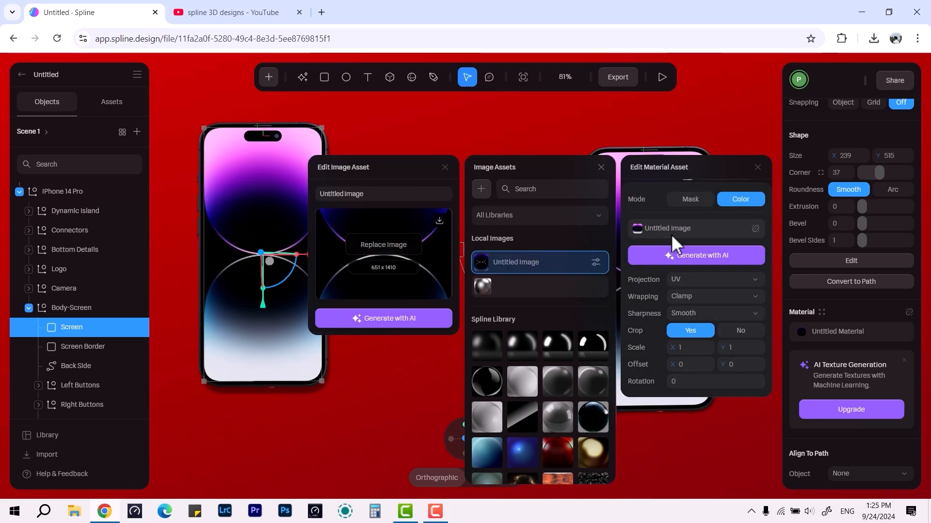
pyautogui.click(398, 243)
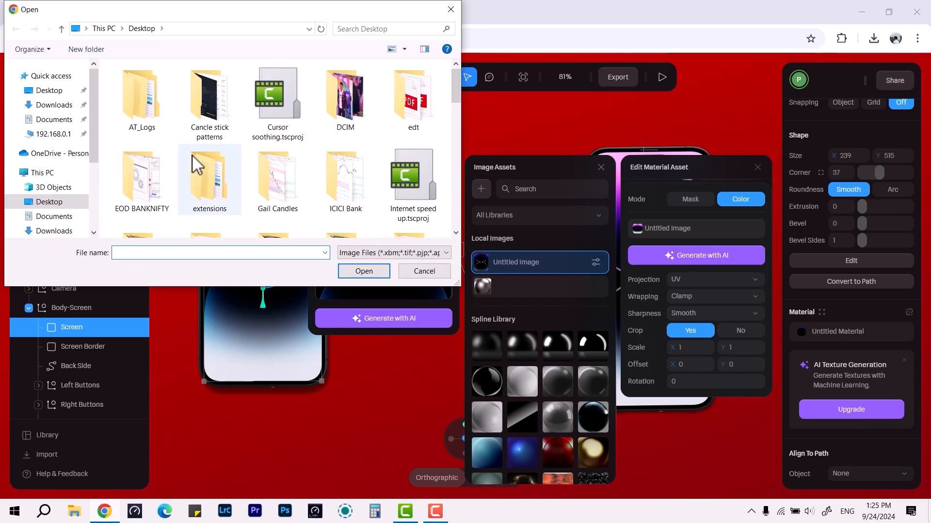
pyautogui.scroll(-10, 197, 165)
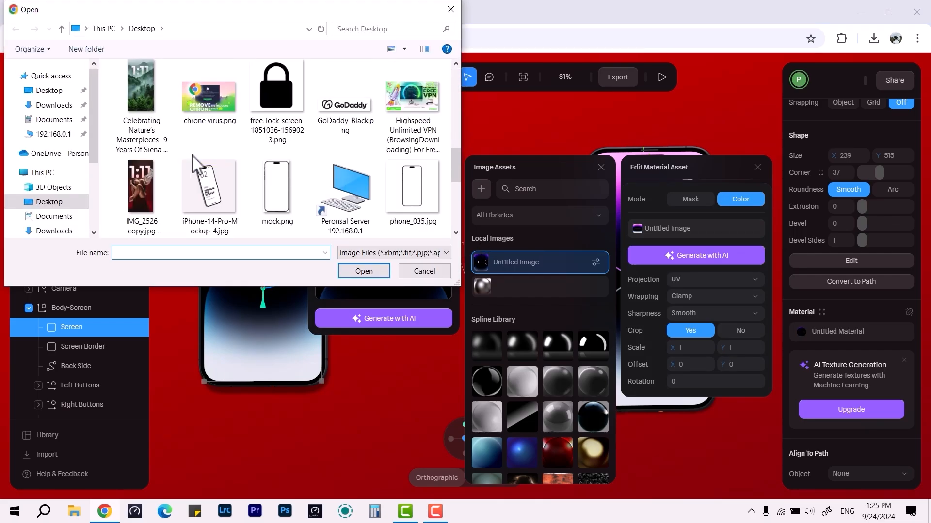
pyautogui.click(154, 112)
pyautogui.doubleClick(154, 112)
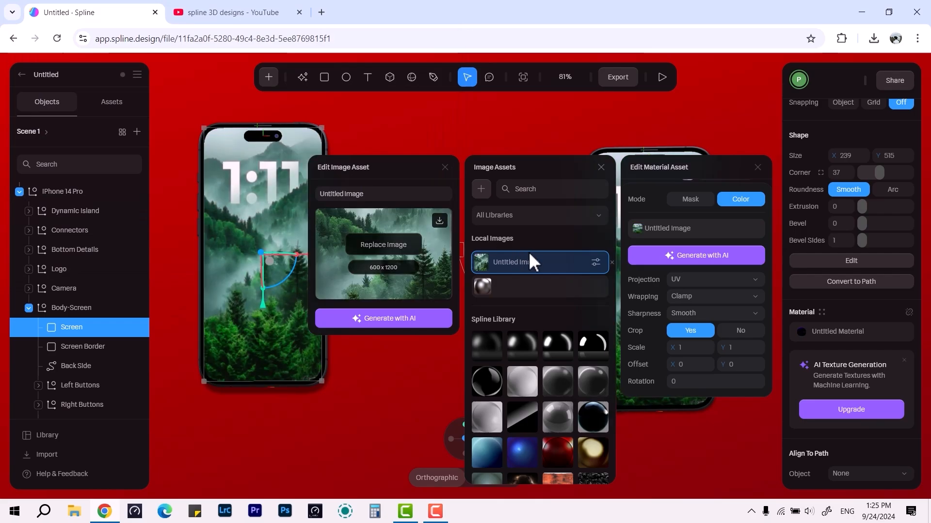
pyautogui.click(758, 168)
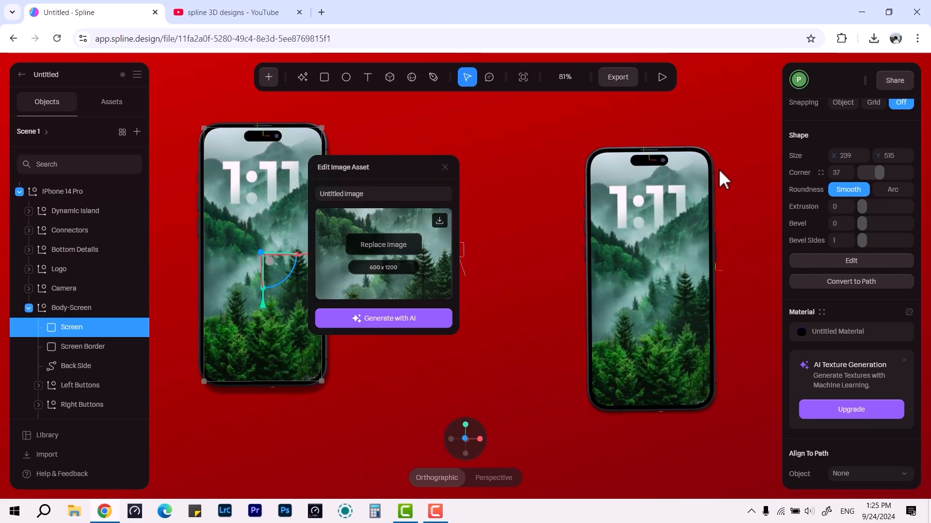
# Step: Move the iPhone 15 Pro and the iPhone 14 Pro closer together around the centre of the scene
pyautogui.click(618, 247)
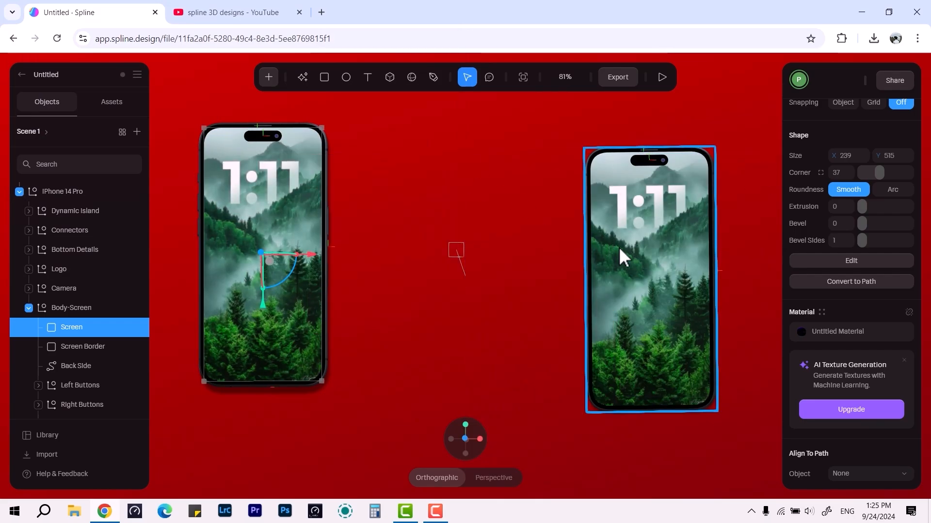
pyautogui.moveTo(585, 238); pyautogui.dragTo(534, 238)
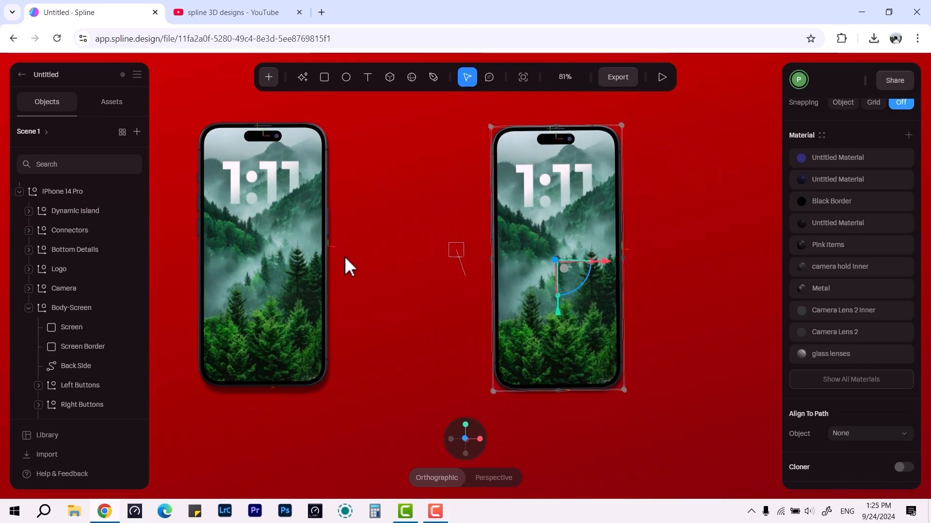
pyautogui.click(256, 234)
pyautogui.moveTo(255, 235); pyautogui.dragTo(366, 238)
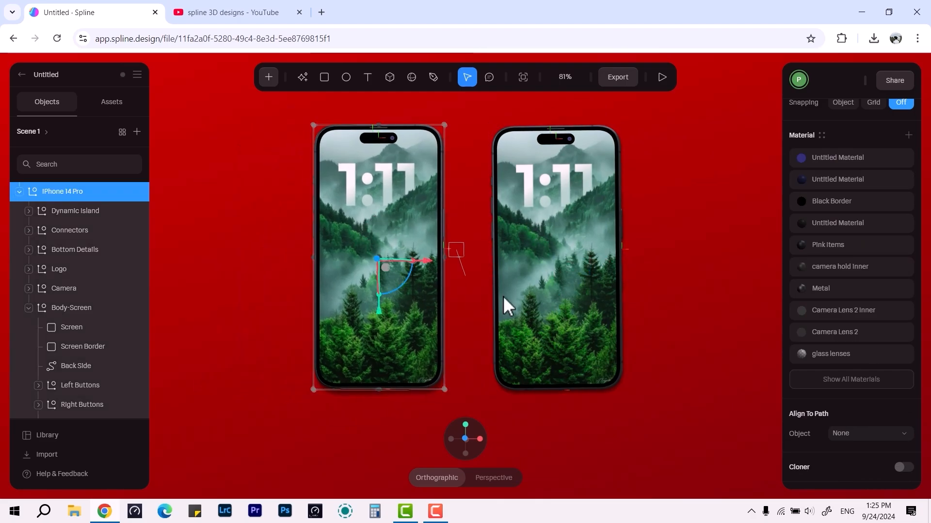
# Step: View the phones from an angle and rotate the iPhone 15 Pro clockwise by about 16.8°
pyautogui.moveTo(652, 269); pyautogui.dragTo(610, 260)
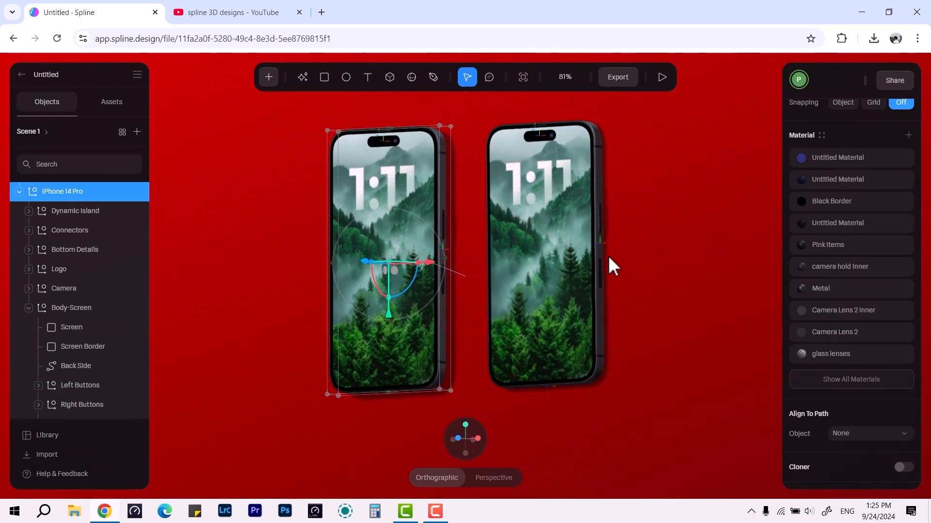
pyautogui.click(562, 236)
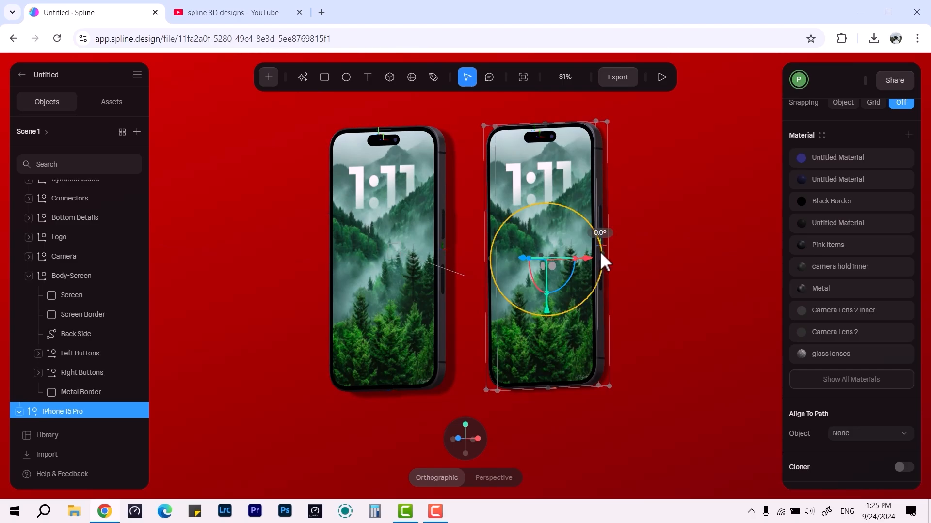
pyautogui.moveTo(602, 258); pyautogui.dragTo(602, 268)
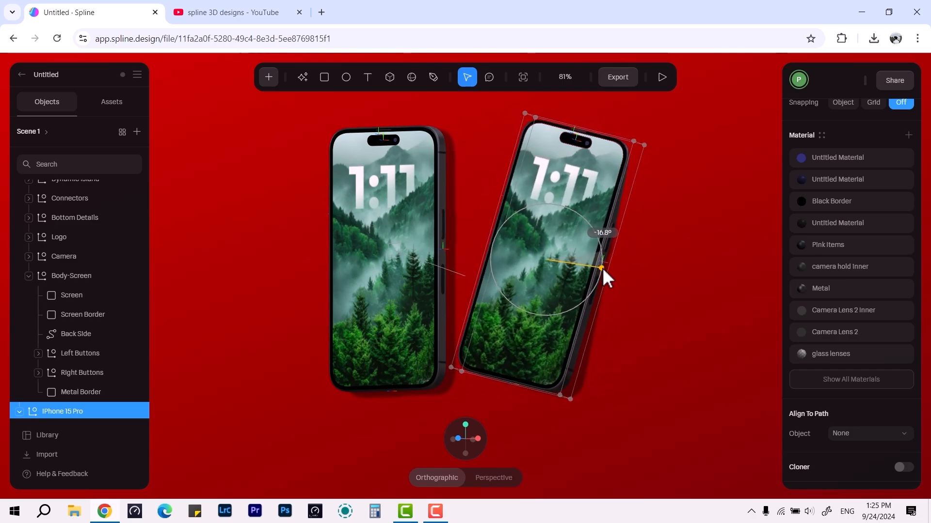
# Step: Tilt the iPhone 14 Pro counterclockwise to mirror the other phone and shift it slightly away from it
pyautogui.click(409, 271)
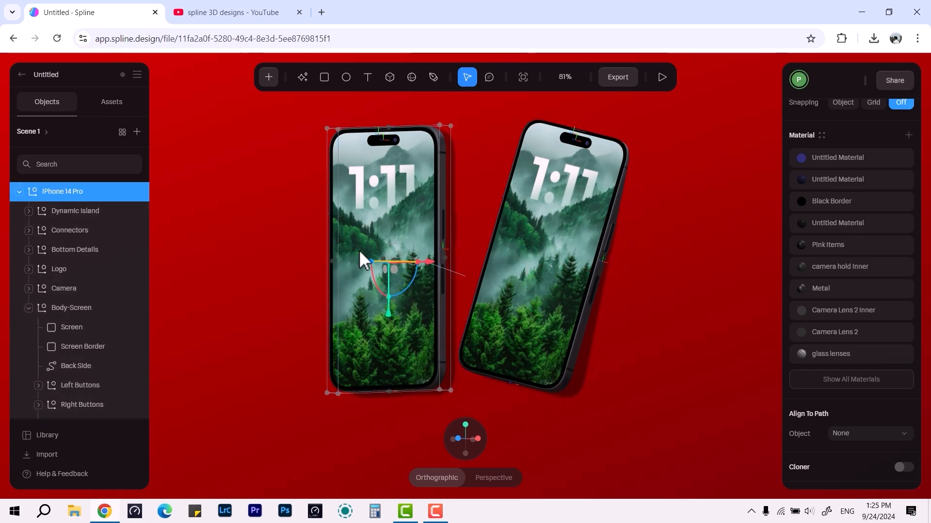
pyautogui.moveTo(341, 260); pyautogui.dragTo(335, 273)
pyautogui.moveTo(335, 273); pyautogui.dragTo(337, 272)
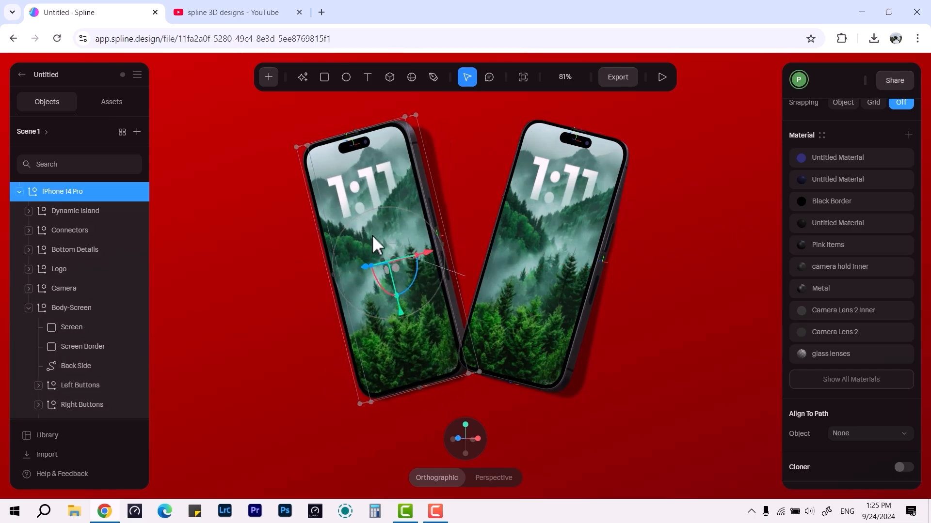
pyautogui.moveTo(370, 235); pyautogui.dragTo(342, 243)
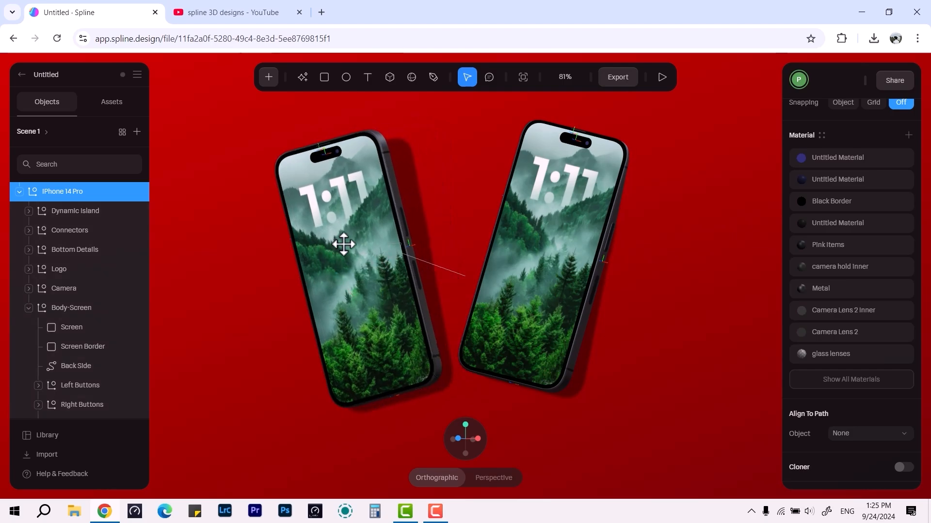
# Step: Move the red background rectangle farther behind the phones to deepen their shadows
pyautogui.click(632, 238)
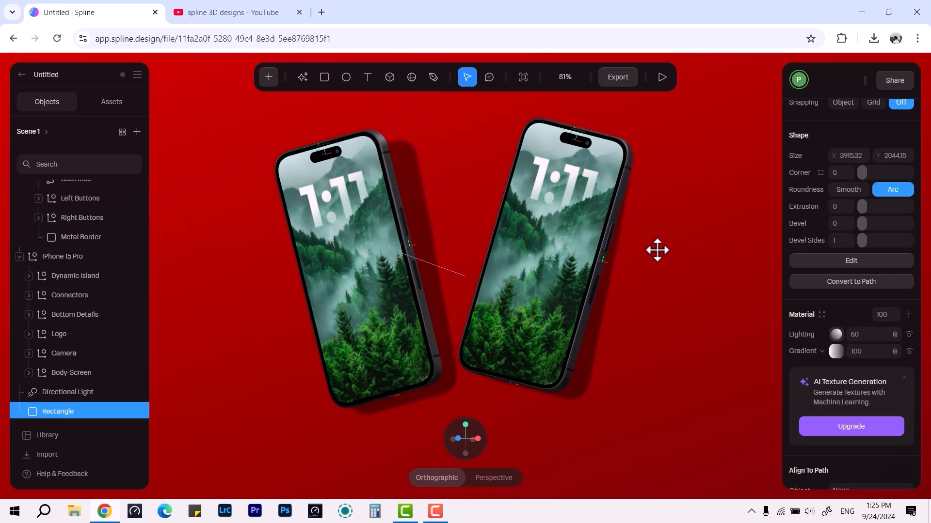
pyautogui.moveTo(655, 250); pyautogui.dragTo(703, 252)
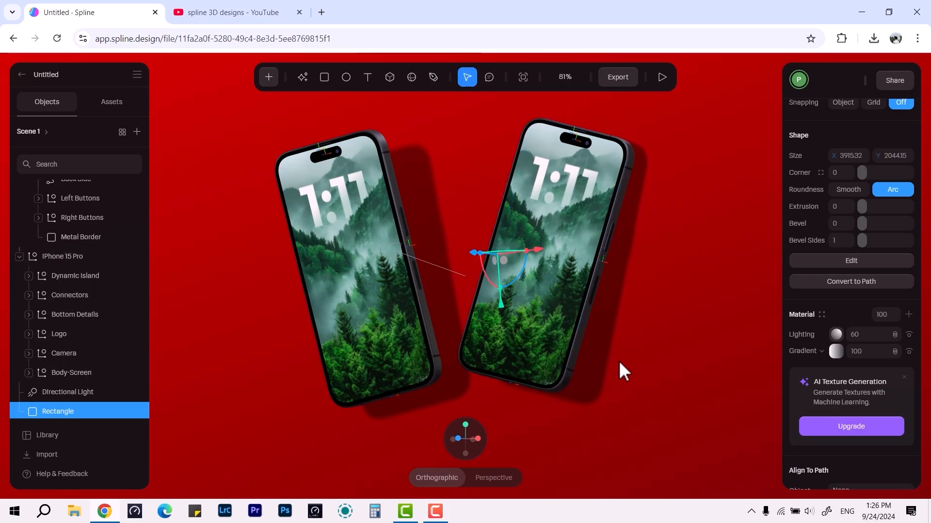
# Step: Preview the two-phone scene from a new angle in play mode and return to the editor
pyautogui.moveTo(649, 376); pyautogui.dragTo(636, 394)
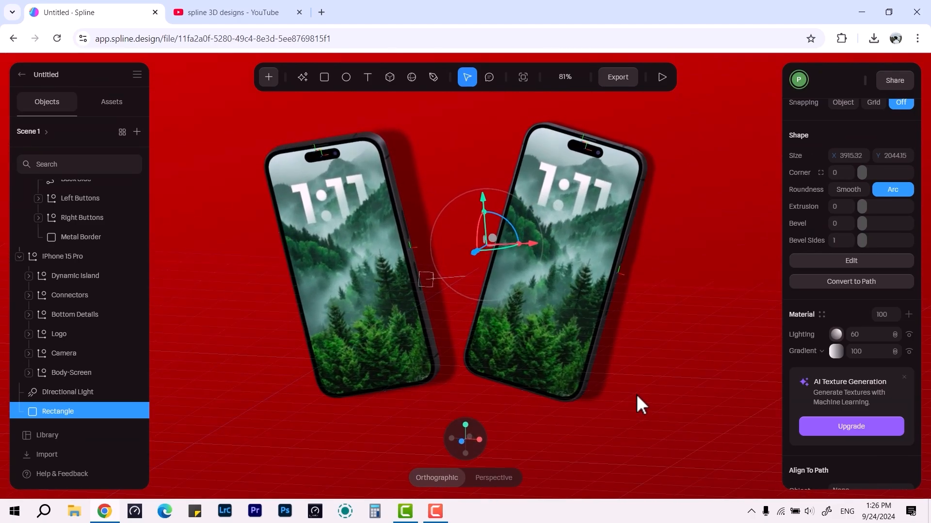
pyautogui.click(662, 76)
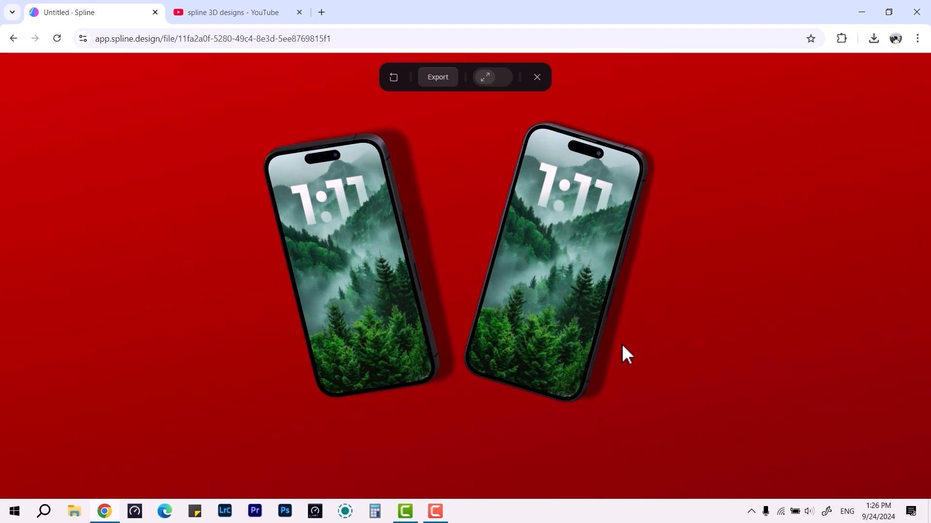
pyautogui.moveTo(621, 344); pyautogui.dragTo(554, 84)
pyautogui.press('Escape')
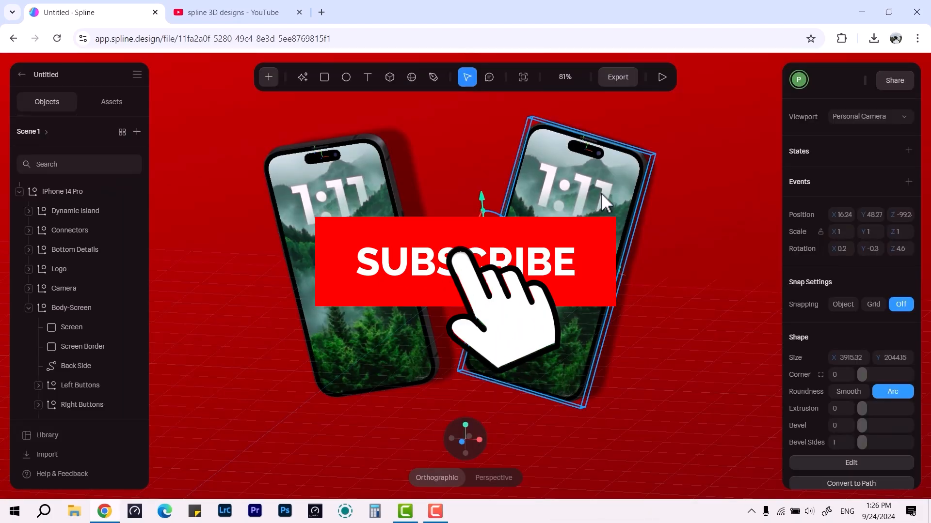